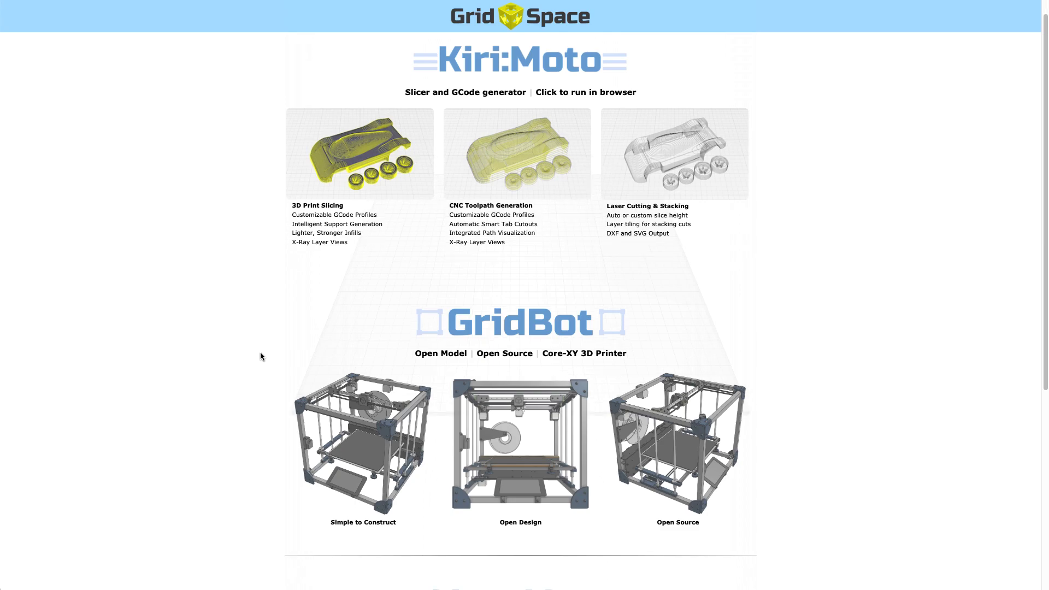
# - Look over the Grid.Space home page, start Kiri:Moto in the browser and dismiss its help window
pyautogui.scroll(-5, 260, 357)
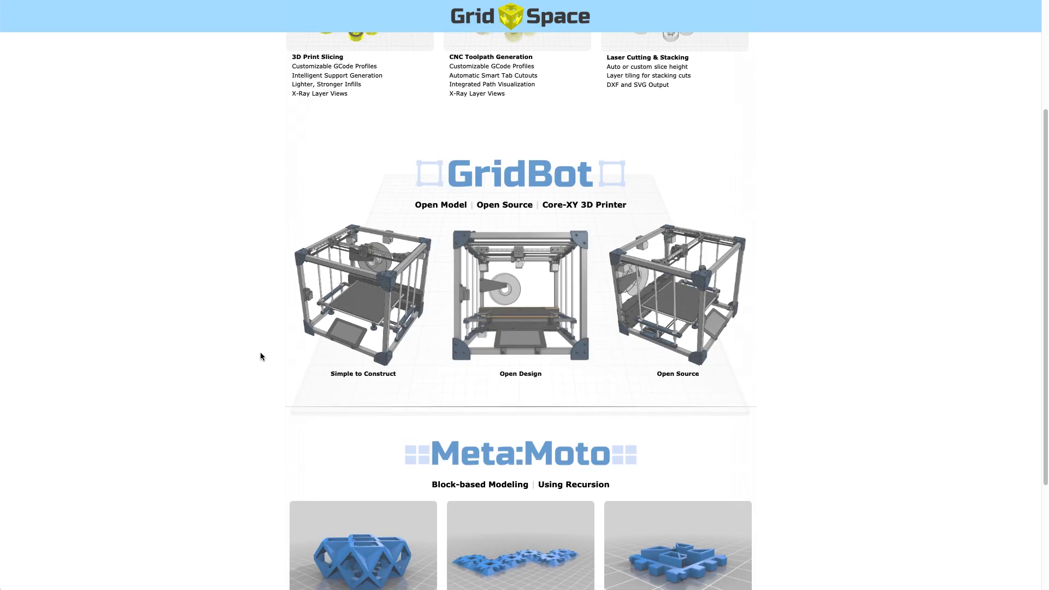
pyautogui.scroll(5, 260, 357)
pyautogui.scroll(1, 260, 357)
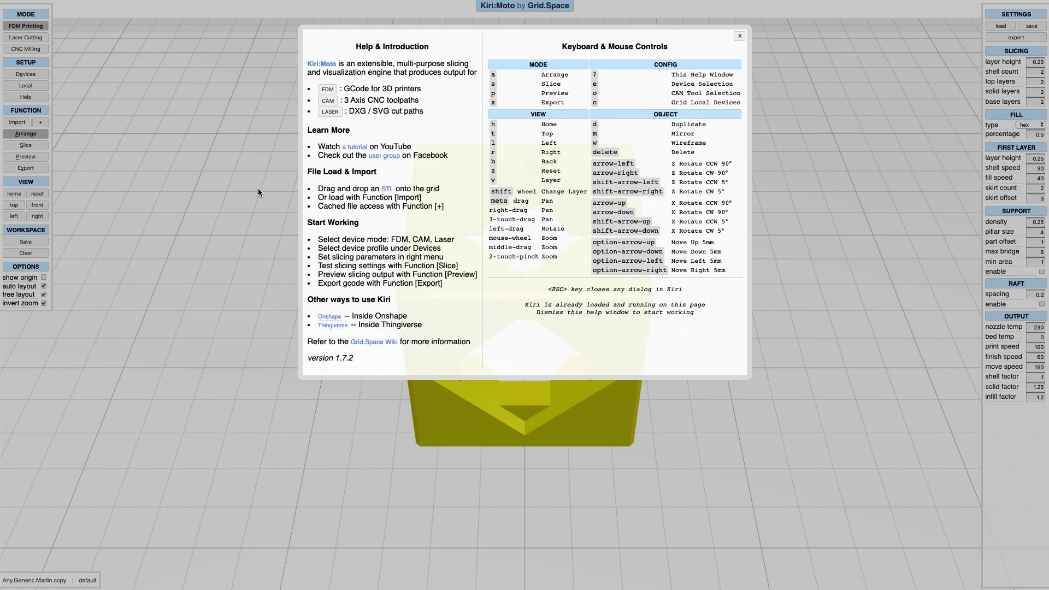
pyautogui.click(258, 188)
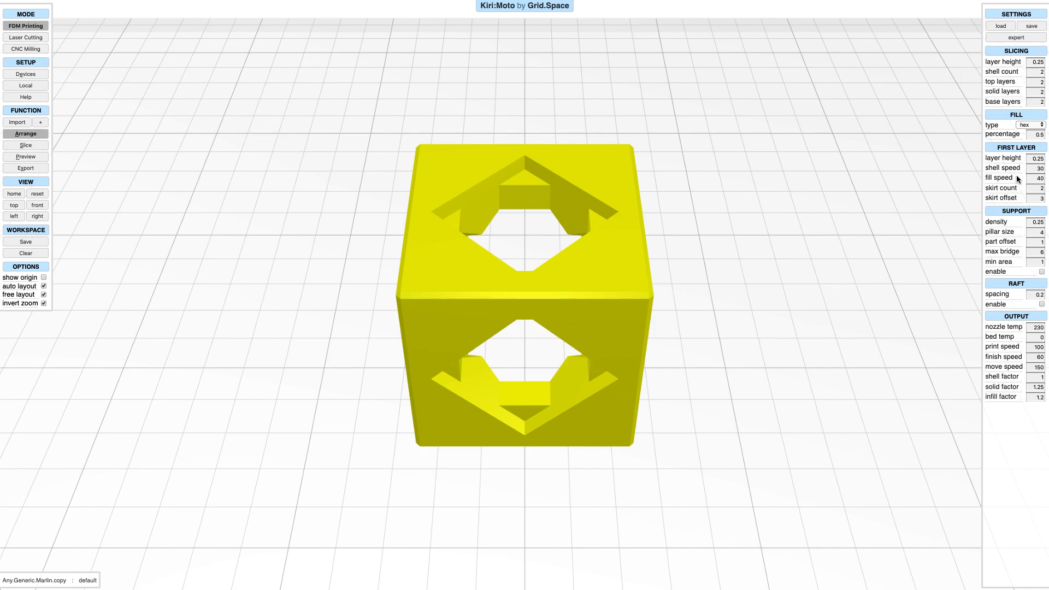
# - Look at the laser cutting and CNC milling modes, return to FDM printing and view the cube from different angles
pyautogui.click(34, 38)
pyautogui.click(35, 48)
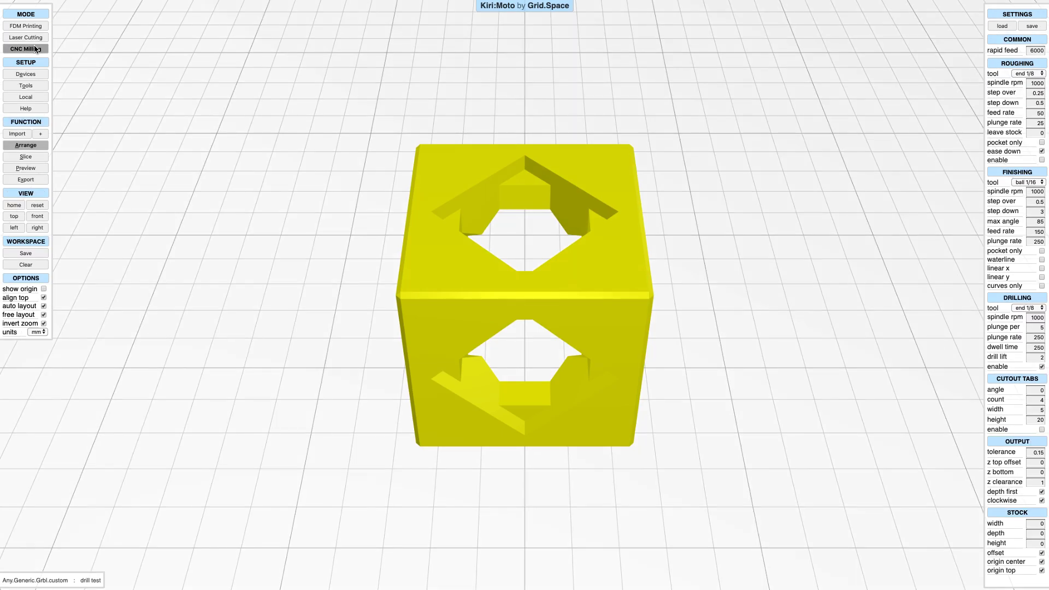
pyautogui.click(34, 26)
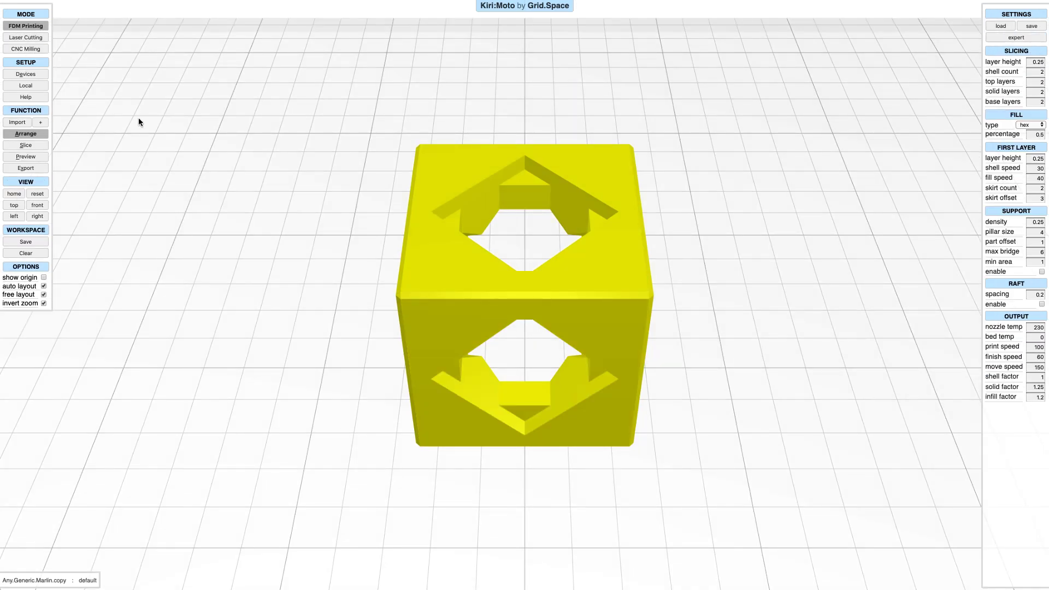
pyautogui.moveTo(298, 269); pyautogui.dragTo(262, 230)
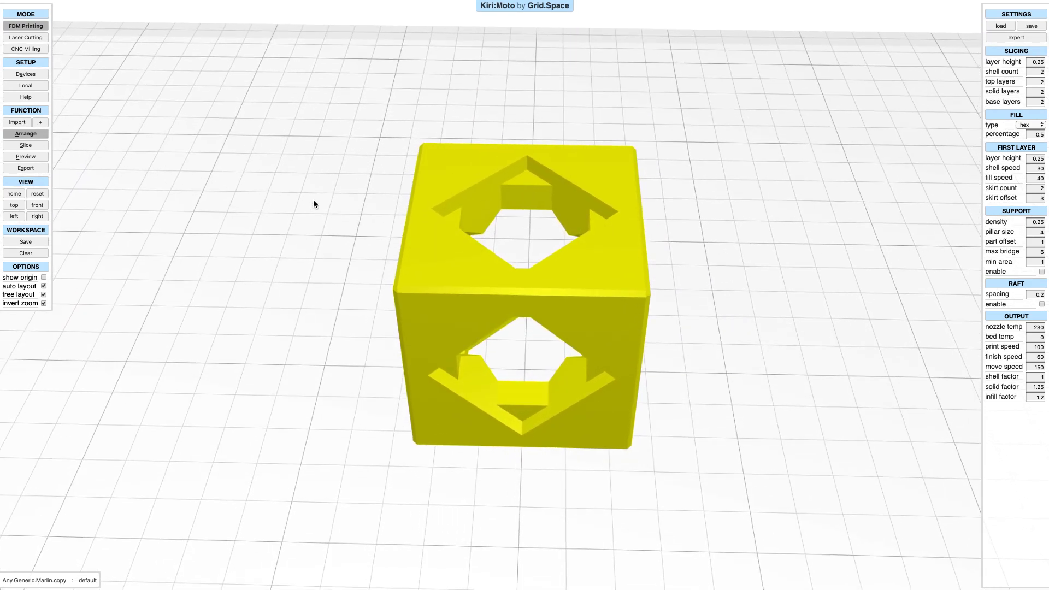
pyautogui.moveTo(313, 204); pyautogui.dragTo(337, 203)
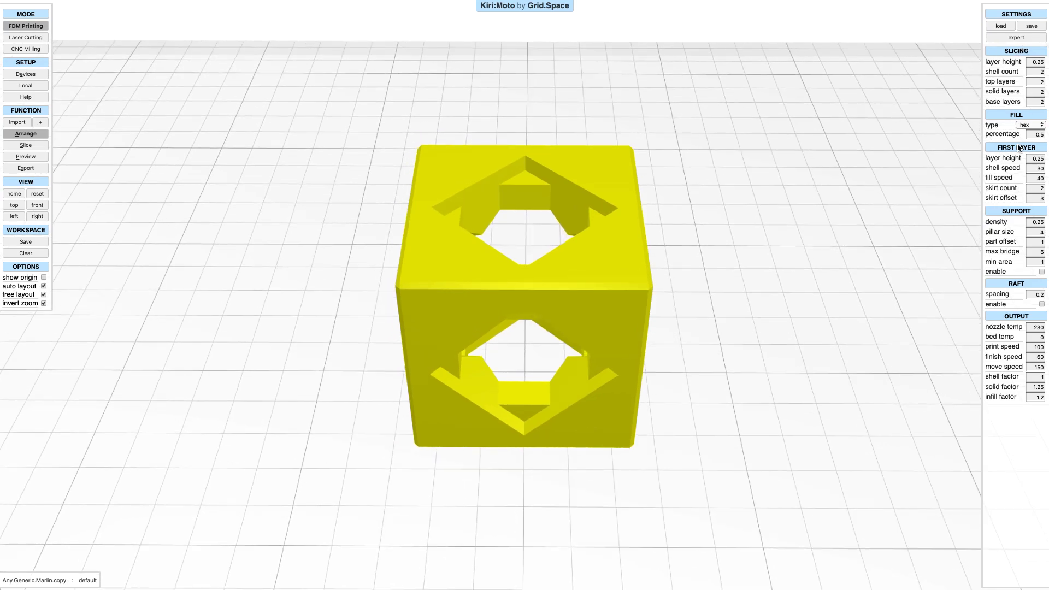
# - Show the expert print settings, look through them and return to the basic settings
pyautogui.click(1023, 38)
pyautogui.scroll(-3, 1018, 108)
pyautogui.scroll(3, 1017, 108)
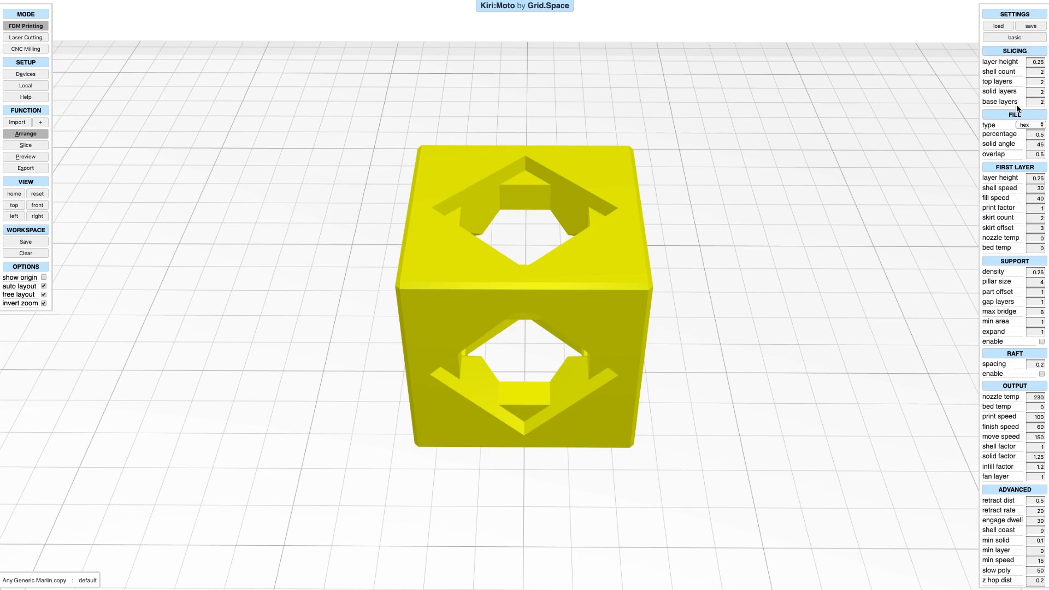
pyautogui.click(1018, 37)
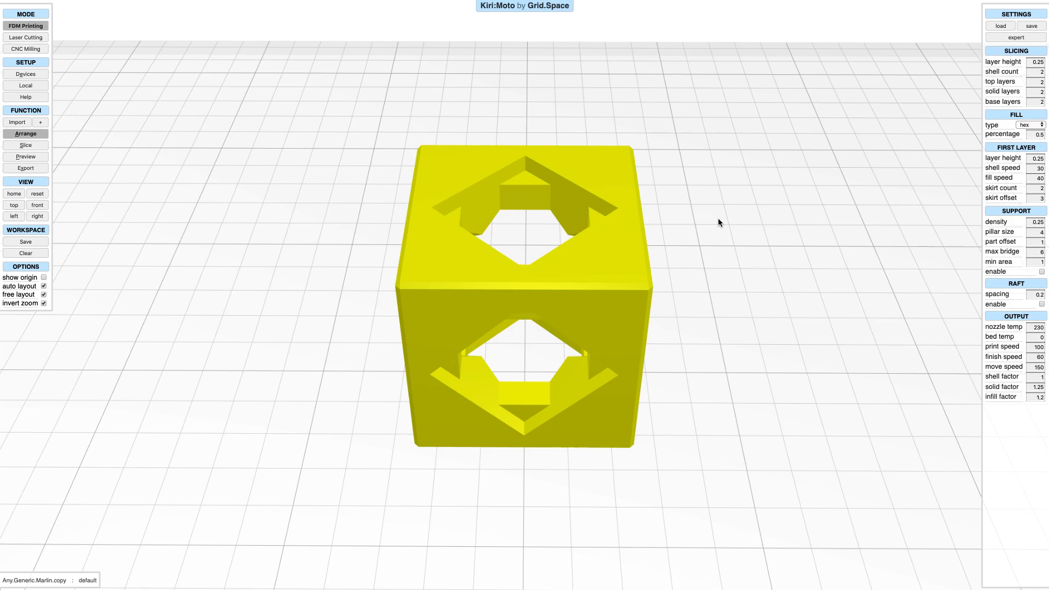
# - Consult the help window's keyboard and mouse controls and close it
pyautogui.moveTo(718, 219); pyautogui.dragTo(746, 211)
pyautogui.click(20, 155)
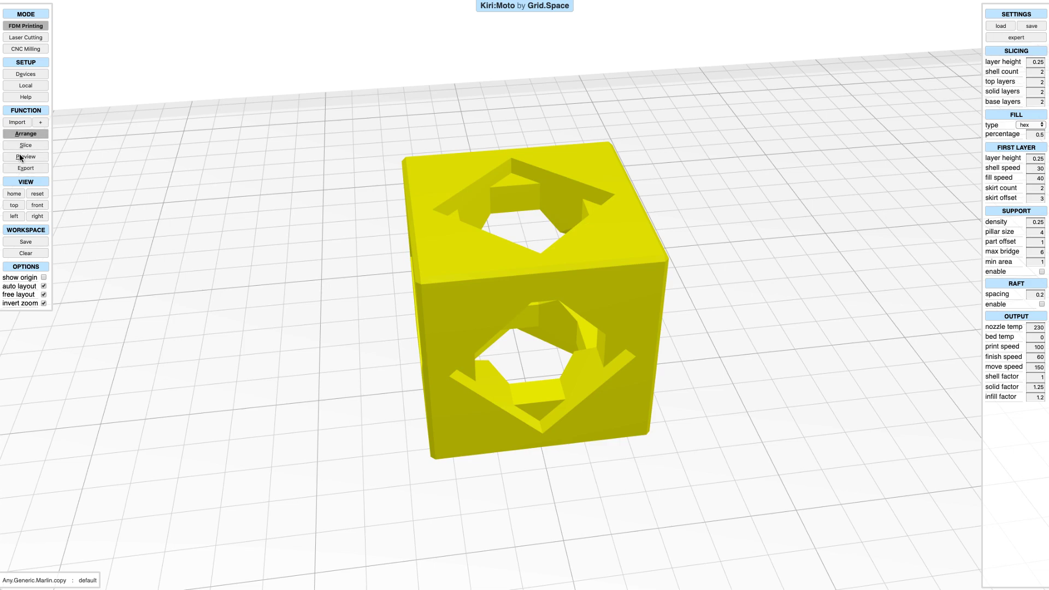
pyautogui.click(37, 97)
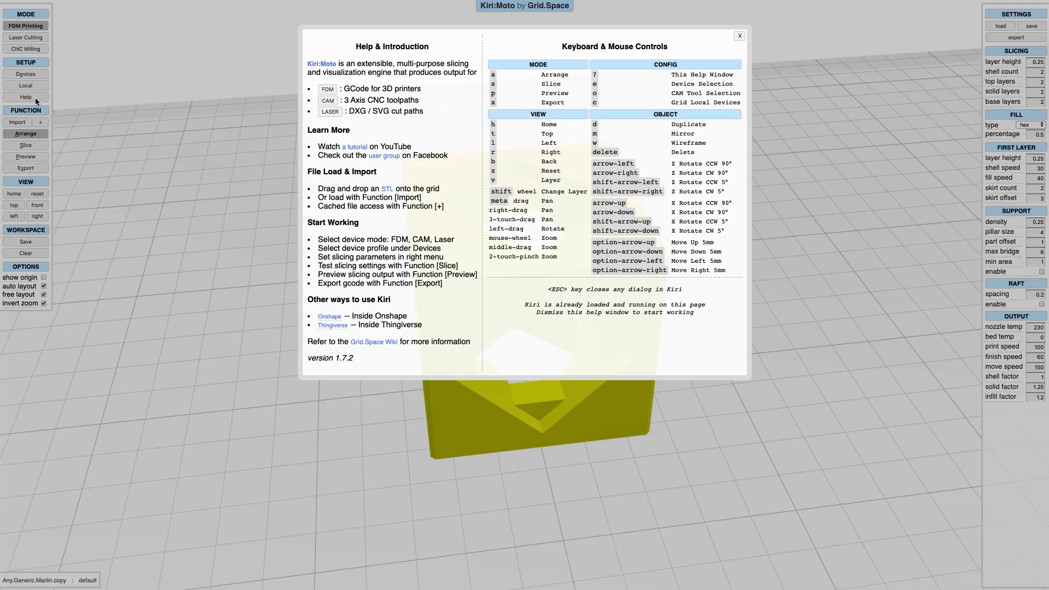
pyautogui.press('Escape')
# - Toggle the cube's wireframe display on and off and restore the home view
pyautogui.moveTo(276, 251); pyautogui.dragTo(294, 269)
pyautogui.press('w')
pyautogui.press('w')
pyautogui.press('h')
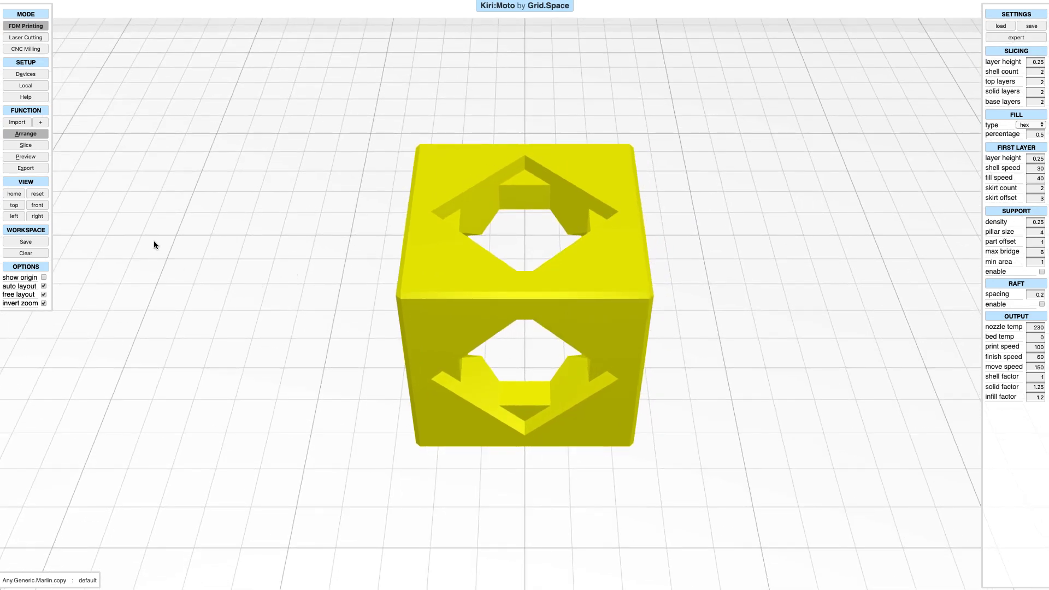
# - Slice the cube for FDM printing and inspect the sliced result from above and at an angle
pyautogui.click(26, 145)
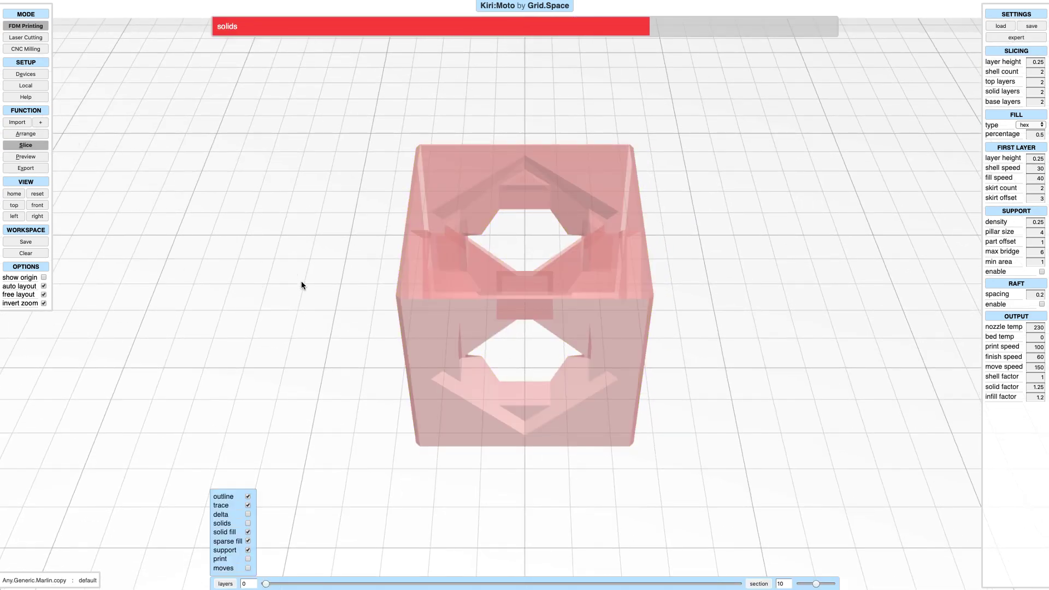
pyautogui.moveTo(283, 300); pyautogui.dragTo(302, 290)
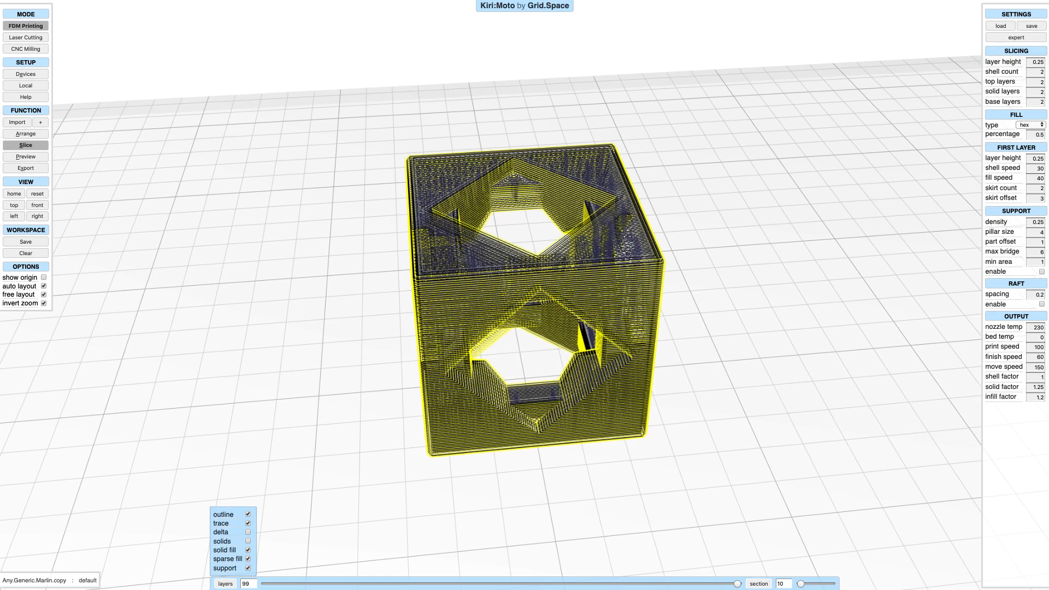
pyautogui.click(232, 584)
pyautogui.click(232, 583)
pyautogui.moveTo(298, 474); pyautogui.dragTo(314, 457)
pyautogui.scroll(-5, 330, 455)
pyautogui.press('t')
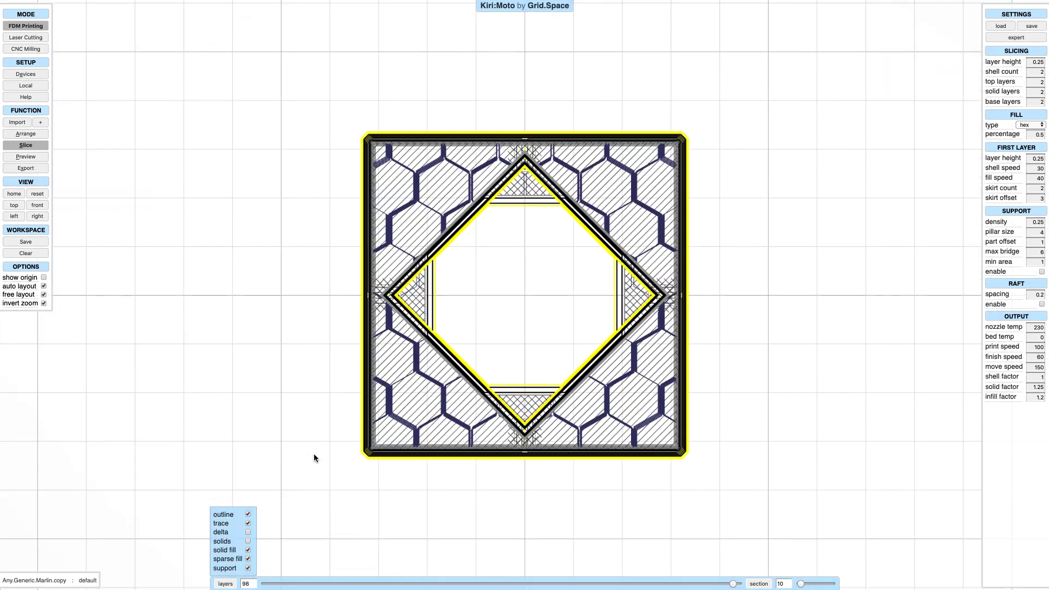
pyautogui.moveTo(313, 458); pyautogui.dragTo(362, 348)
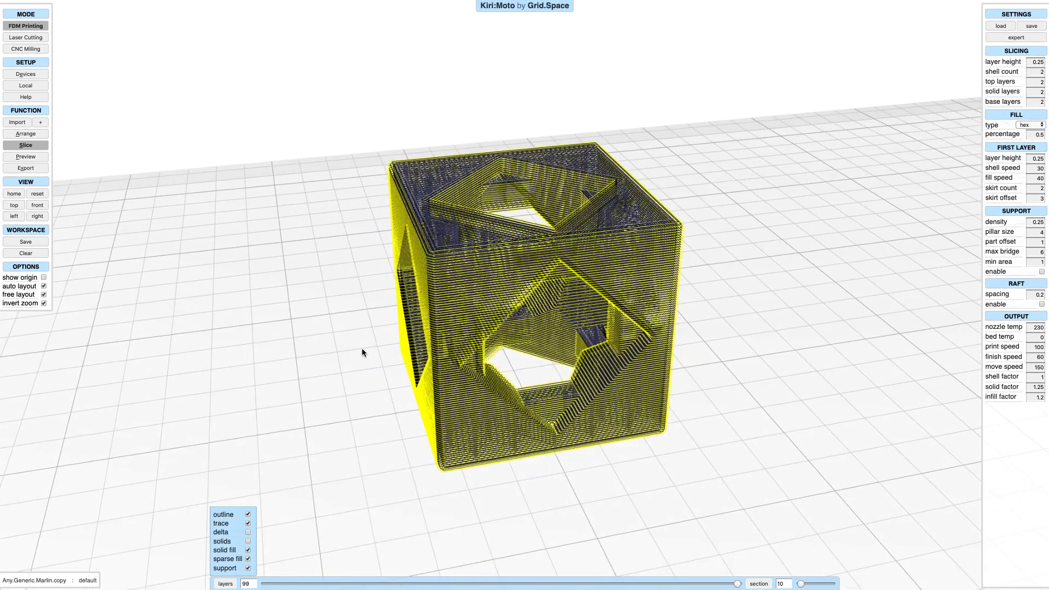
# - Step down through the sliced layers from the cube's top to examine its internal structure
pyautogui.keyDown('shift'); pyautogui.scroll(-15, 362, 349); pyautogui.keyUp('shift')
pyautogui.press('Down')
pyautogui.press('Down')
pyautogui.press('Down')
pyautogui.press('Down')
pyautogui.press('Down')
pyautogui.press('Down')
pyautogui.press('Down')
pyautogui.press('Down')
pyautogui.press('Down')
pyautogui.press('Down')
pyautogui.press('Down')
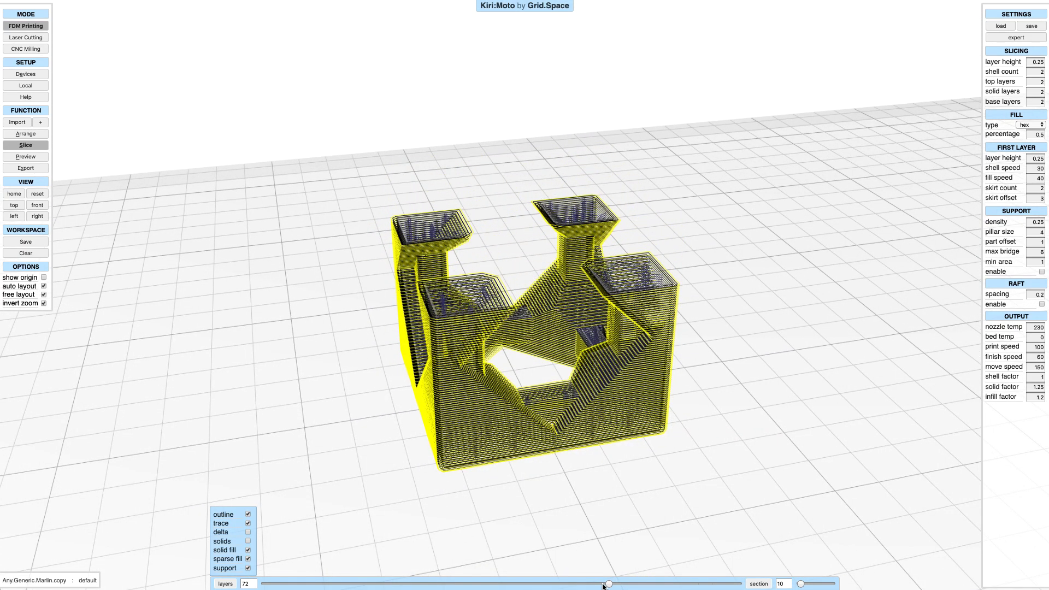
pyautogui.moveTo(603, 586); pyautogui.dragTo(745, 551)
pyautogui.moveTo(666, 489); pyautogui.dragTo(664, 491)
pyautogui.keyDown('shift'); pyautogui.scroll(-20, 663, 492); pyautogui.keyUp('shift')
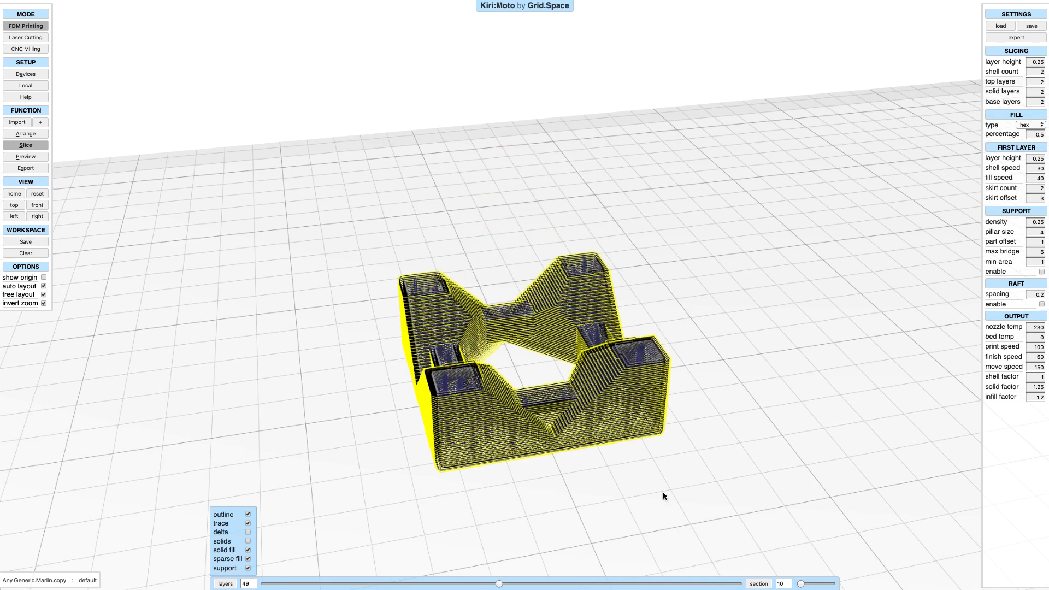
pyautogui.press('Down')
pyautogui.press('Down')
pyautogui.press('Down')
pyautogui.press('Down')
pyautogui.press('Down')
pyautogui.press('Down')
pyautogui.press('Down')
pyautogui.press('Down')
pyautogui.press('Down')
pyautogui.press('Down')
pyautogui.press('Down')
pyautogui.press('Down')
pyautogui.press('Down')
pyautogui.press('Down')
pyautogui.press('Down')
pyautogui.press('Down')
pyautogui.press('Down')
pyautogui.press('Down')
pyautogui.press('Down')
pyautogui.press('Down')
# - Limit the layer display to a section of 10 layers and move that section up to layer 81
pyautogui.moveTo(404, 584); pyautogui.dragTo(604, 582)
pyautogui.click(759, 584)
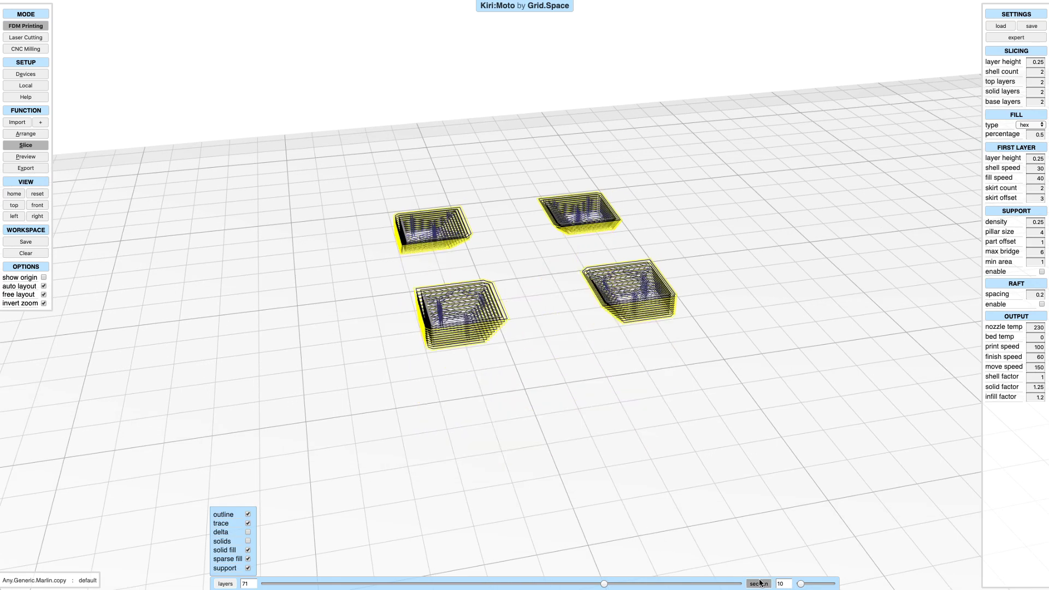
pyautogui.moveTo(678, 468); pyautogui.dragTo(624, 484)
pyautogui.click(788, 584)
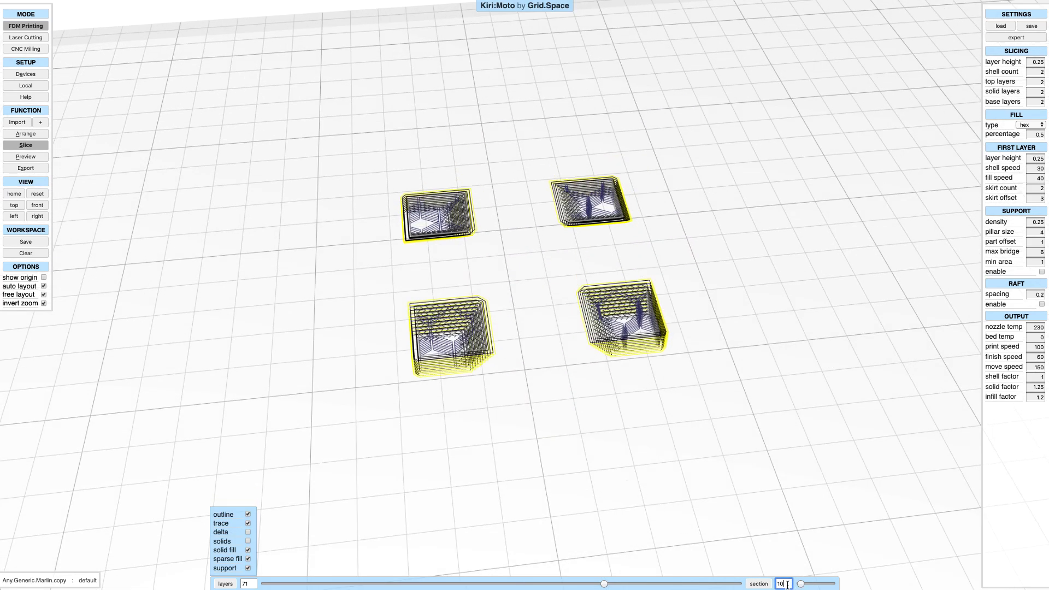
pyautogui.moveTo(604, 584); pyautogui.dragTo(652, 583)
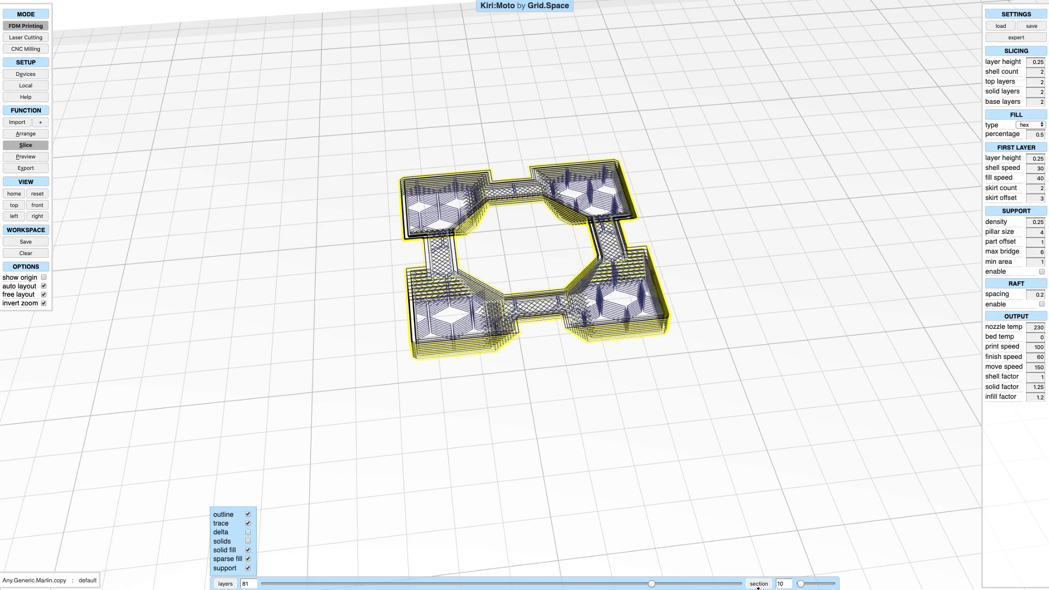
# - Reduce the displayed section to 1 layer and step through individual layers from above to examine shells and hex infill
pyautogui.press('Return')
pyautogui.press('t')
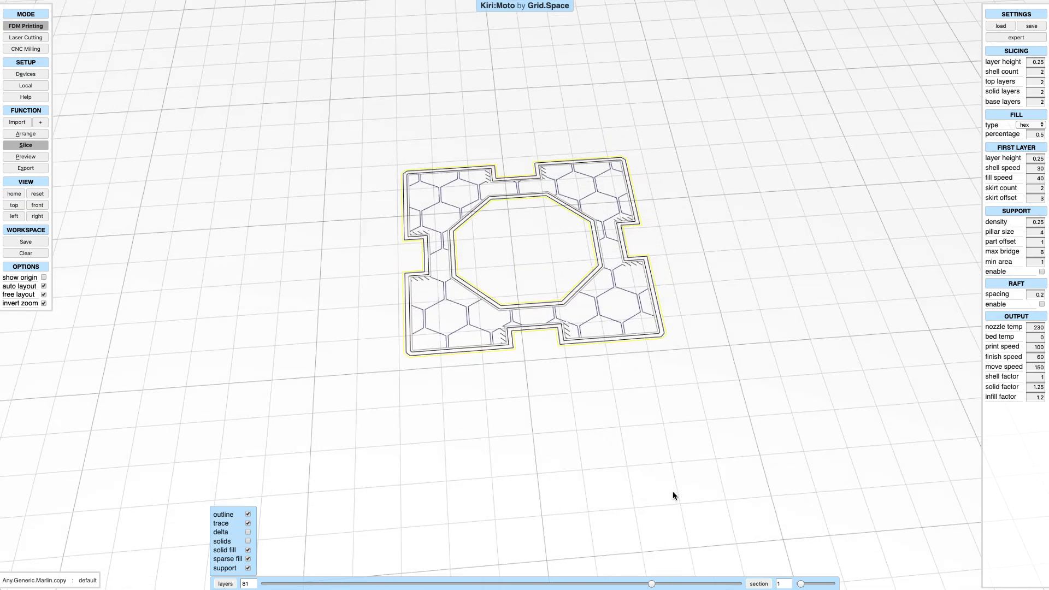
pyautogui.scroll(8, 673, 490)
pyautogui.press('Down')
pyautogui.press('Down')
pyautogui.press('Down')
pyautogui.press('Down')
pyautogui.press('Down')
pyautogui.press('Down')
pyautogui.press('Down')
pyautogui.press('Down')
pyautogui.press('Down')
pyautogui.press('Down')
pyautogui.press('Down')
pyautogui.press('Down')
pyautogui.press('Down')
pyautogui.press('Down')
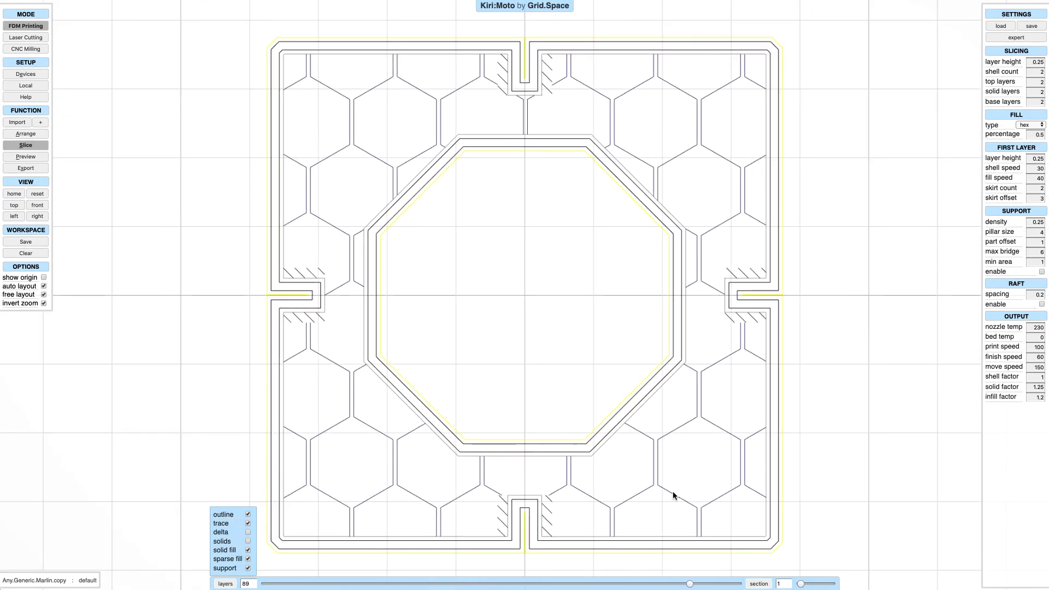
pyautogui.press('Up')
pyautogui.press('Up')
pyautogui.press('Up')
pyautogui.press('Up')
pyautogui.press('Up')
pyautogui.press('Up')
pyautogui.press('Up')
pyautogui.press('Up')
pyautogui.press('Up')
pyautogui.press('Up')
pyautogui.press('Up')
pyautogui.press('Up')
pyautogui.press('Up')
pyautogui.press('Up')
pyautogui.press('Up')
pyautogui.press('Up')
pyautogui.press('Up')
pyautogui.press('Up')
pyautogui.press('Up')
pyautogui.press('Up')
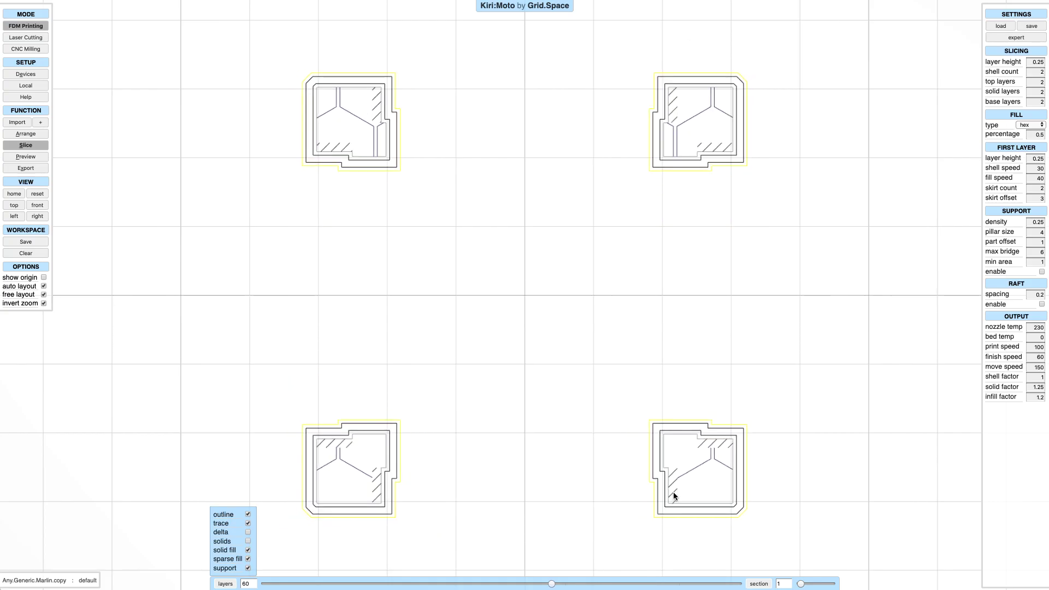
# - Display the full stack of layers at an angle and hide the outline and trace lines
pyautogui.press('h')
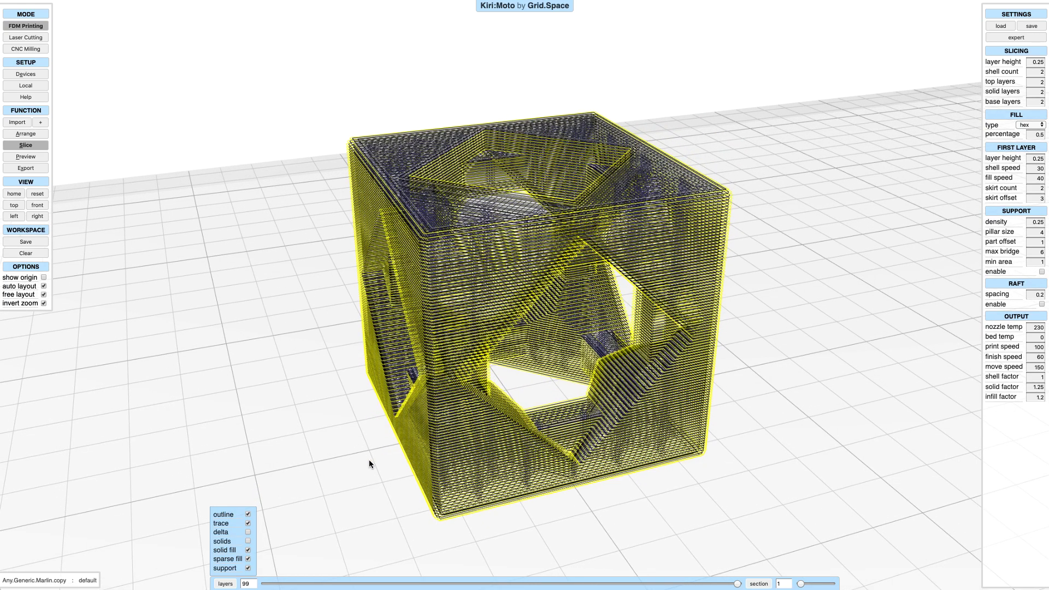
pyautogui.click(248, 523)
pyautogui.click(248, 514)
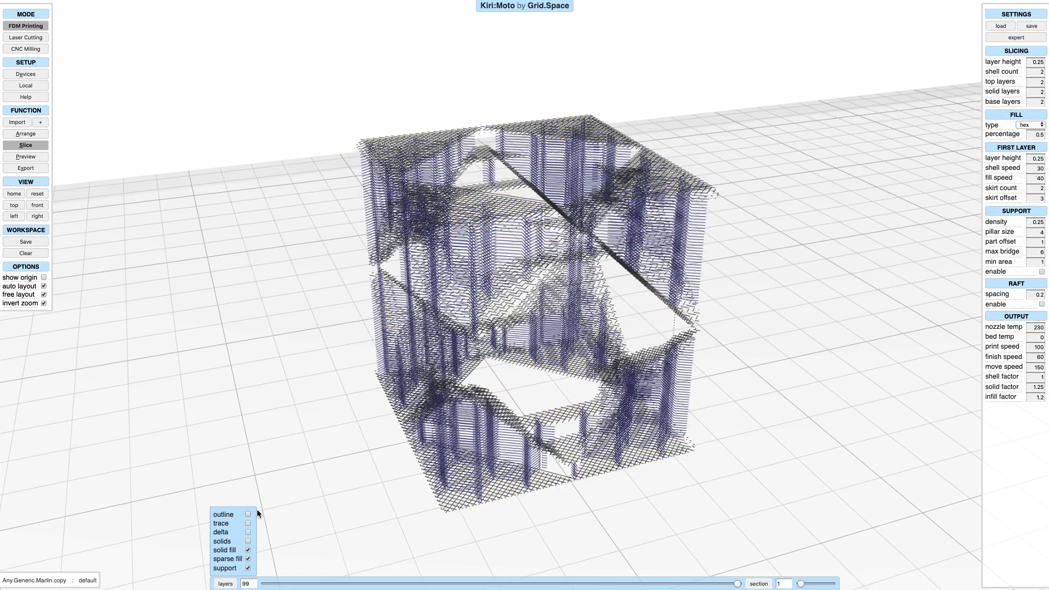
pyautogui.moveTo(257, 509)
pyautogui.mouseDown()
pyautogui.moveTo(372, 467)
pyautogui.moveTo(374, 483)
pyautogui.mouseUp()
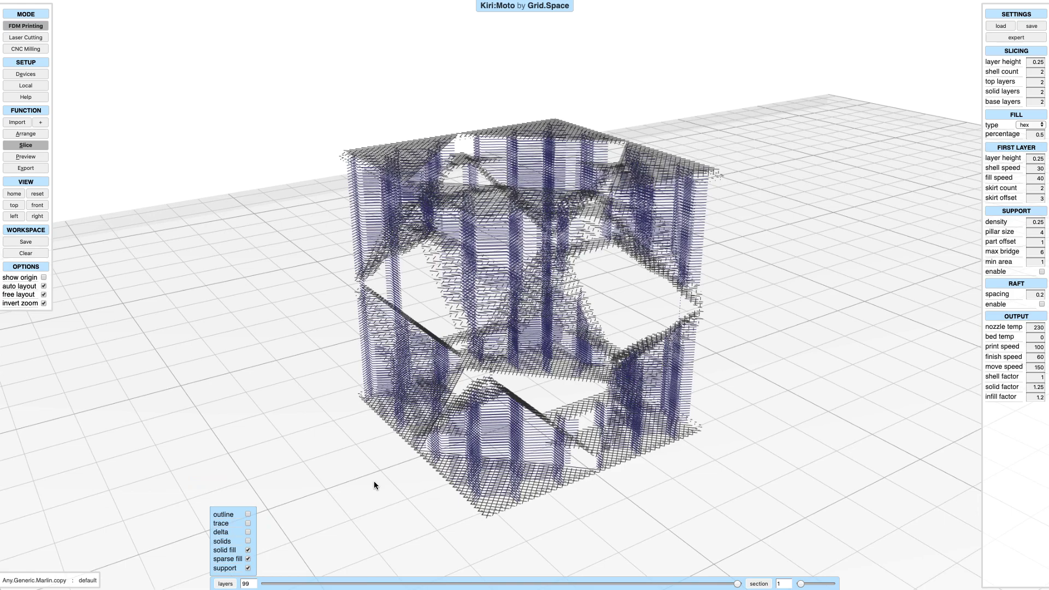
# - Hide the solid fill and sparse fill and show only the delta regions between layers
pyautogui.click(248, 549)
pyautogui.moveTo(323, 568); pyautogui.dragTo(340, 520)
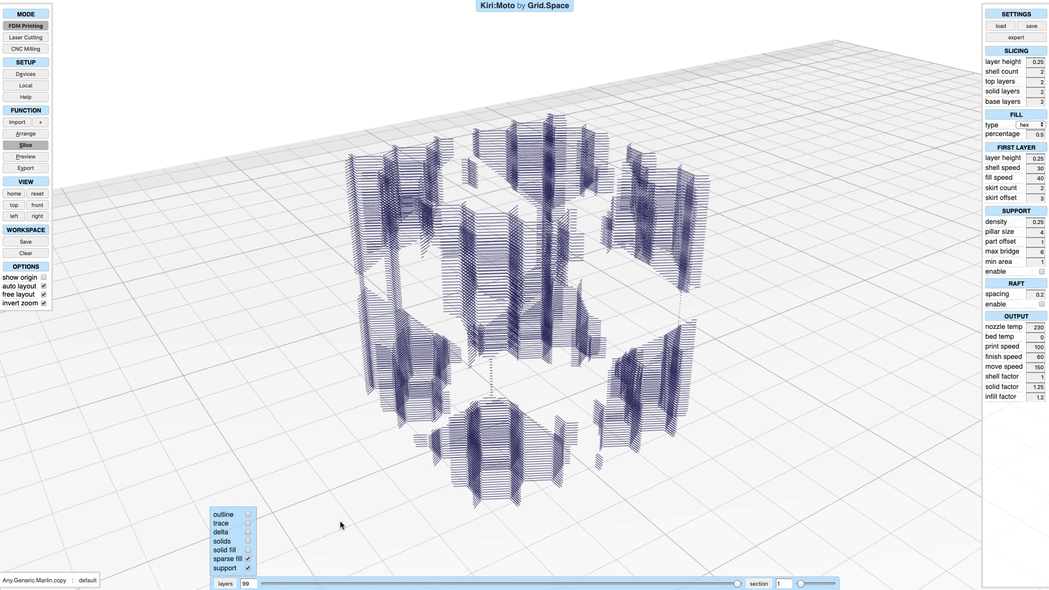
pyautogui.click(248, 558)
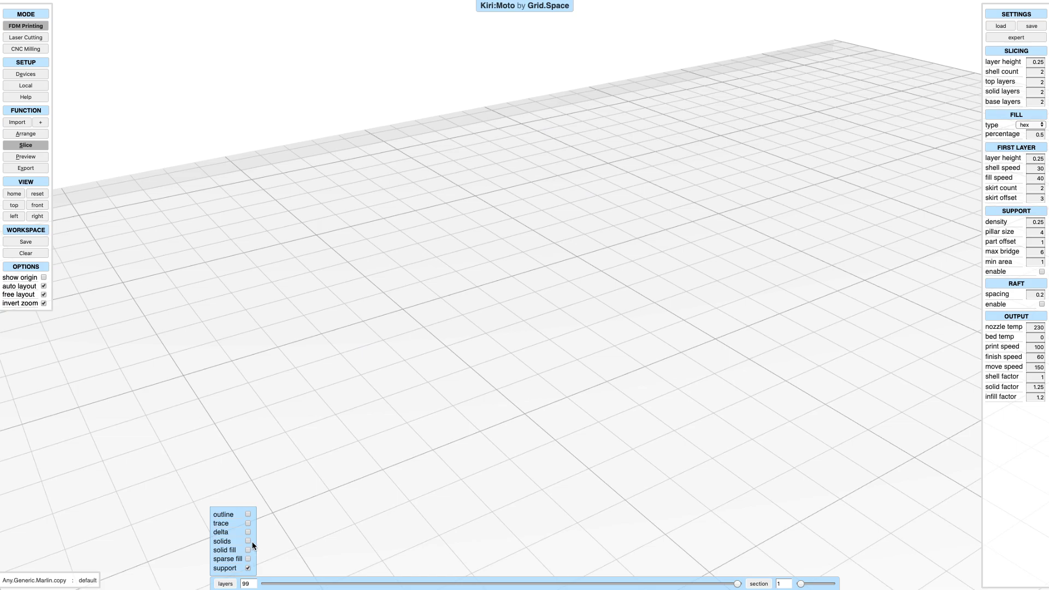
pyautogui.click(248, 532)
pyautogui.moveTo(379, 473)
pyautogui.mouseDown()
pyautogui.moveTo(444, 438)
pyautogui.moveTo(396, 464)
pyautogui.mouseUp()
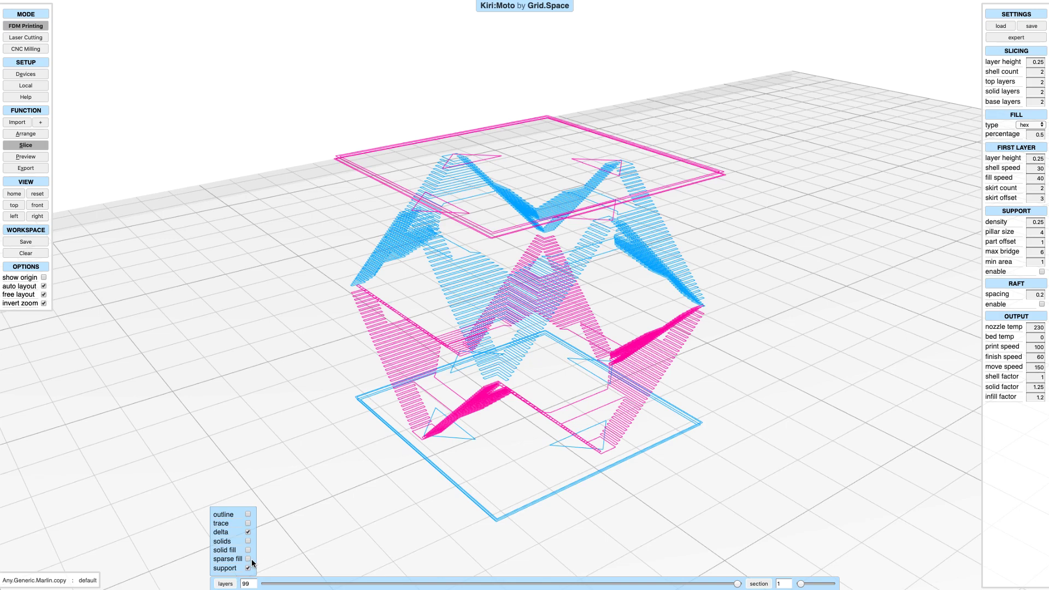
# - Show outline, trace, solid fill and sparse fill again and hide the delta regions
pyautogui.click(248, 514)
pyautogui.click(248, 523)
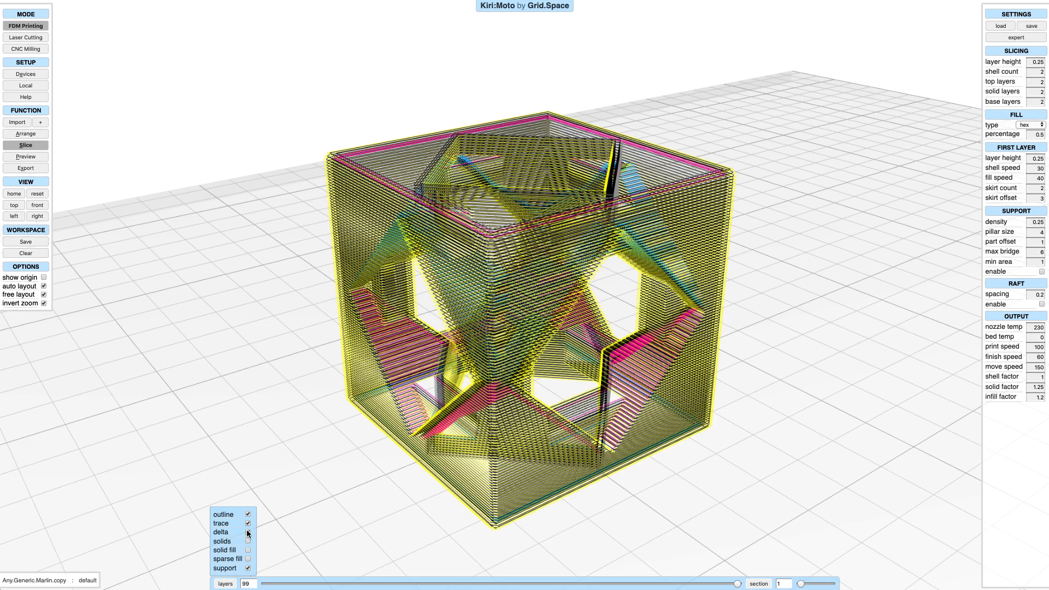
pyautogui.click(247, 531)
pyautogui.click(248, 549)
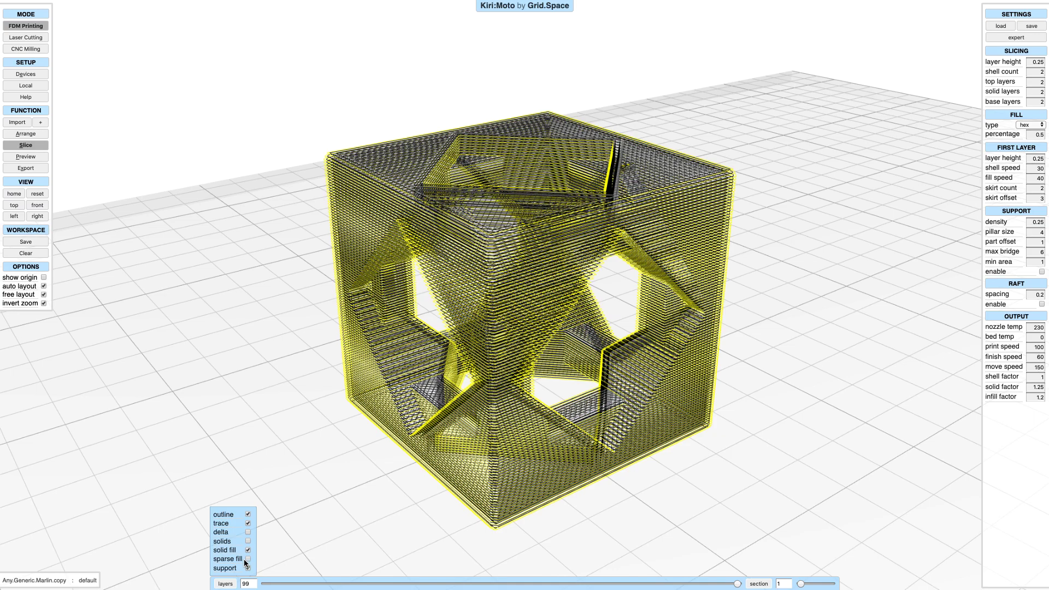
pyautogui.click(248, 558)
pyautogui.moveTo(307, 523)
pyautogui.mouseDown()
pyautogui.moveTo(396, 486)
pyautogui.moveTo(345, 488)
pyautogui.moveTo(405, 476)
pyautogui.moveTo(350, 478)
pyautogui.mouseUp()
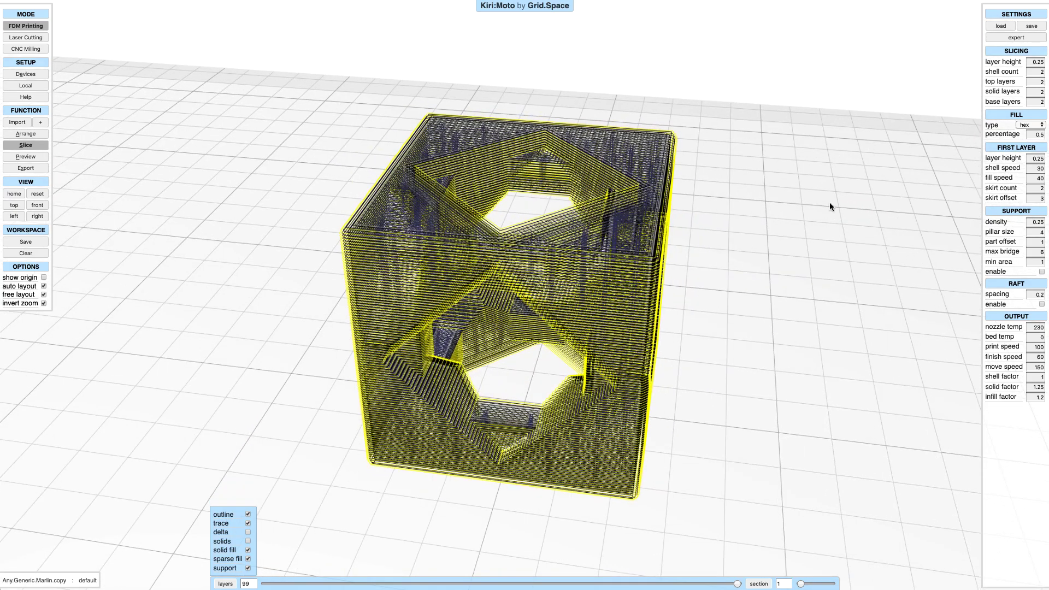
# - Set the shell count to 3 and slice the cube again
pyautogui.moveTo(830, 206); pyautogui.dragTo(859, 178)
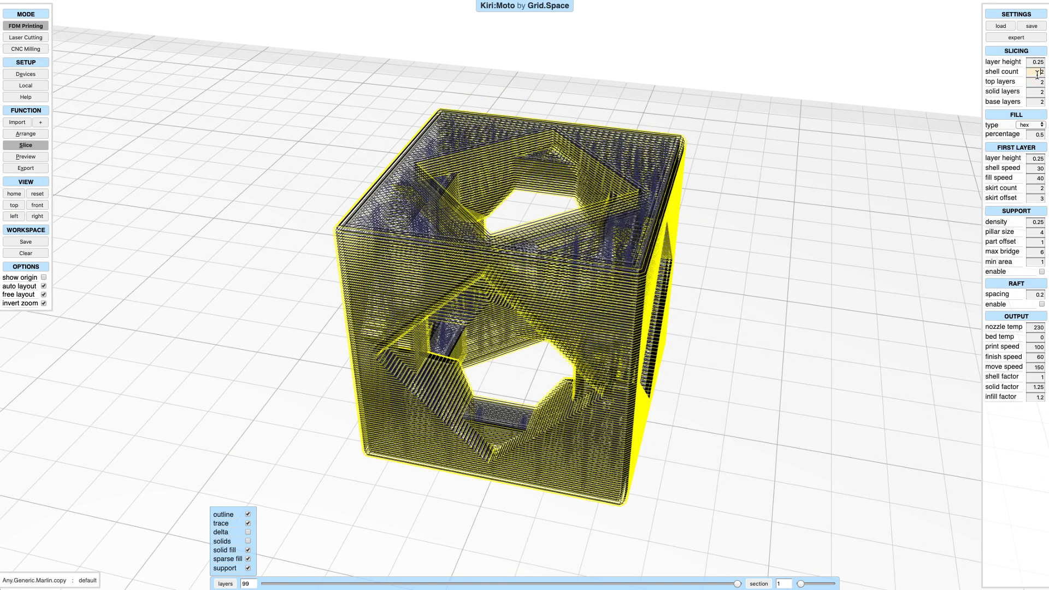
pyautogui.press('s')
pyautogui.press('t')
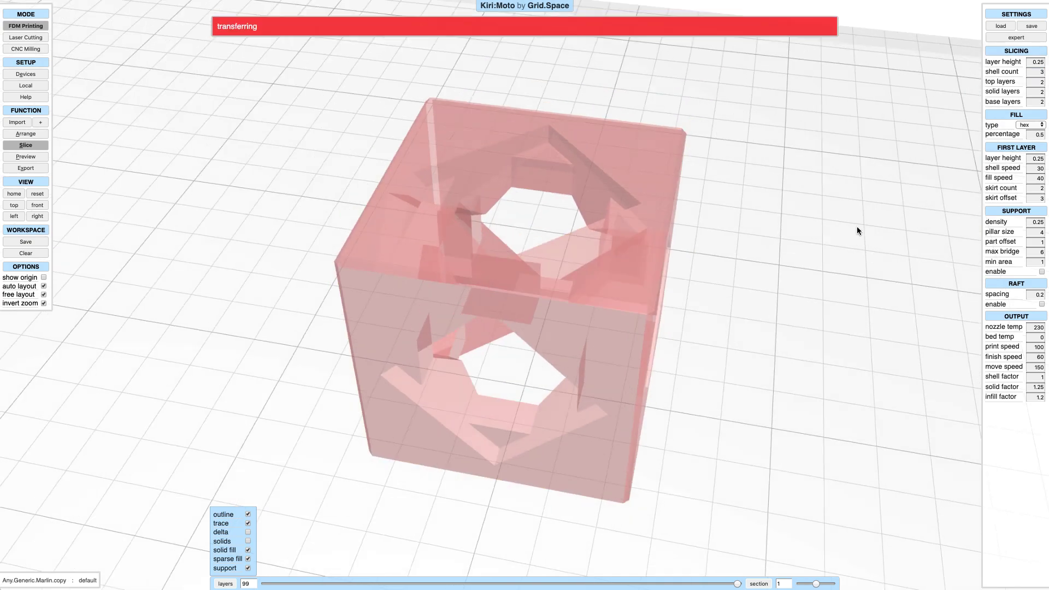
# - View the re-sliced cube from above and step down through its layers to layer 88
pyautogui.scroll(-5, 858, 231)
pyautogui.scroll(3, 858, 231)
pyautogui.press('Down')
pyautogui.press('Down')
pyautogui.press('Down')
pyautogui.press('Down')
pyautogui.press('Down')
pyautogui.press('Down')
pyautogui.press('Down')
pyautogui.press('Down')
pyautogui.press('Down')
pyautogui.press('Down')
pyautogui.press('Down')
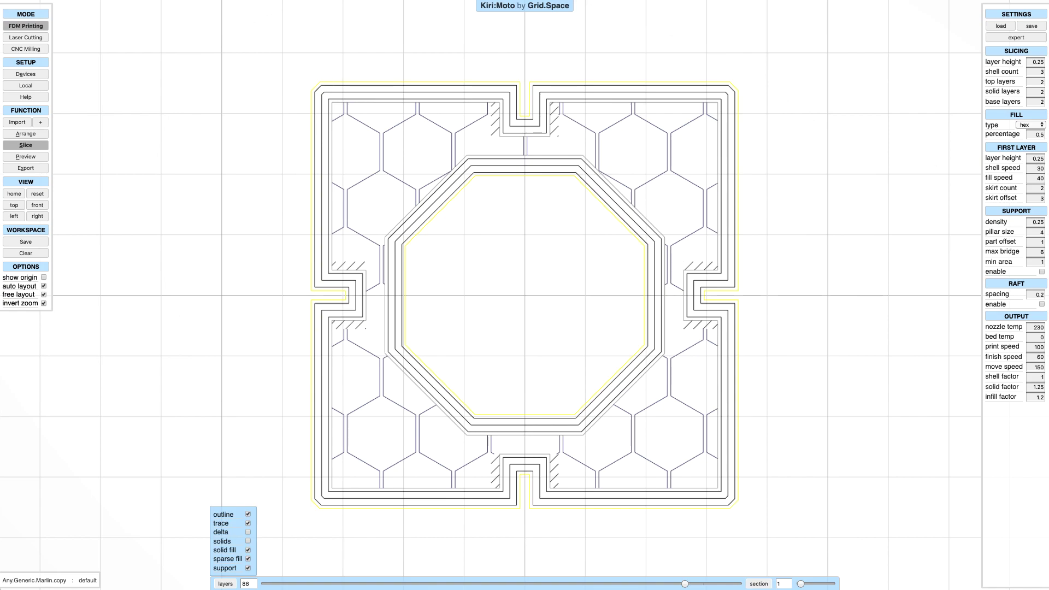
# - Set the shell count to 2, slice the cube again and display its full layer stack up to layer 99 at an angle
pyautogui.press('Return')
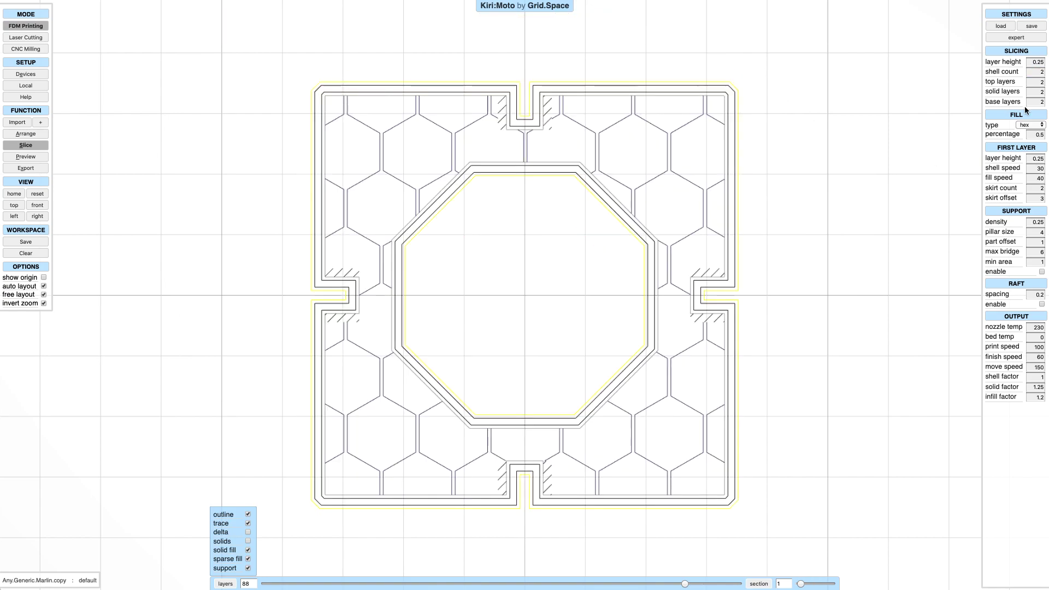
pyautogui.moveTo(861, 275); pyautogui.dragTo(846, 251)
pyautogui.press('Up')
pyautogui.press('Up')
pyautogui.press('Up')
pyautogui.press('Up')
pyautogui.press('Up')
pyautogui.press('Up')
pyautogui.press('Up')
pyautogui.press('Up')
pyautogui.press('Up')
pyautogui.press('Up')
pyautogui.press('Up')
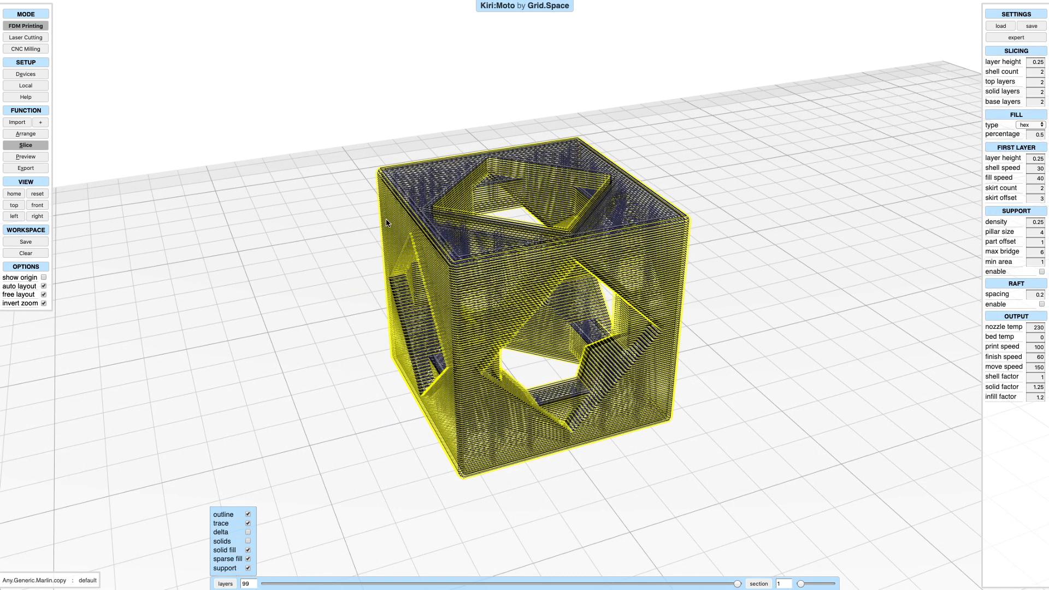
# - Generate the print preview of the sliced cube and view its toolpaths from a steeper angle
pyautogui.click(32, 158)
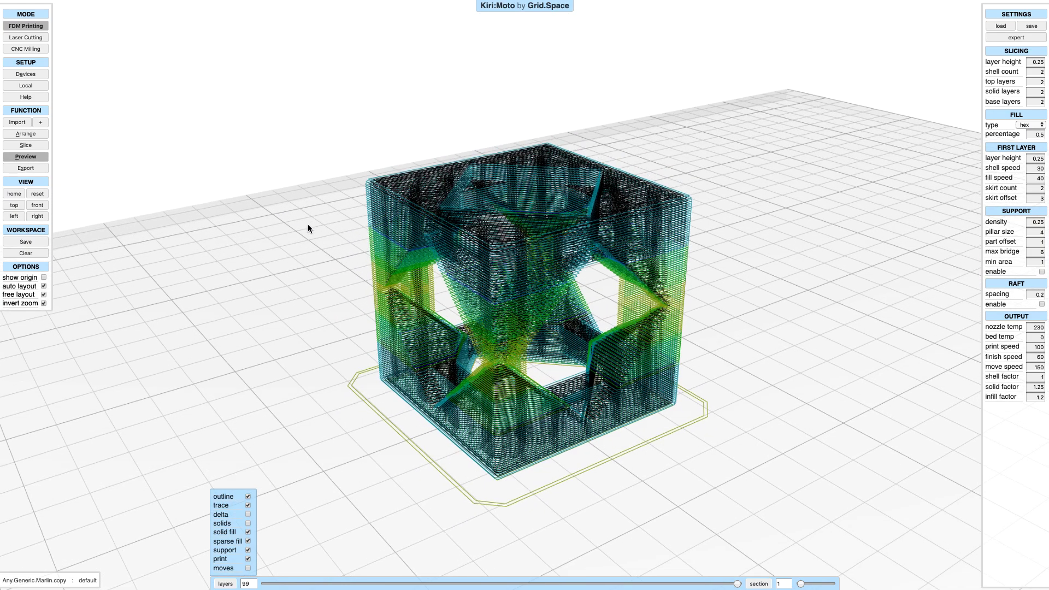
pyautogui.moveTo(308, 226); pyautogui.dragTo(294, 252)
pyautogui.scroll(2, 293, 252)
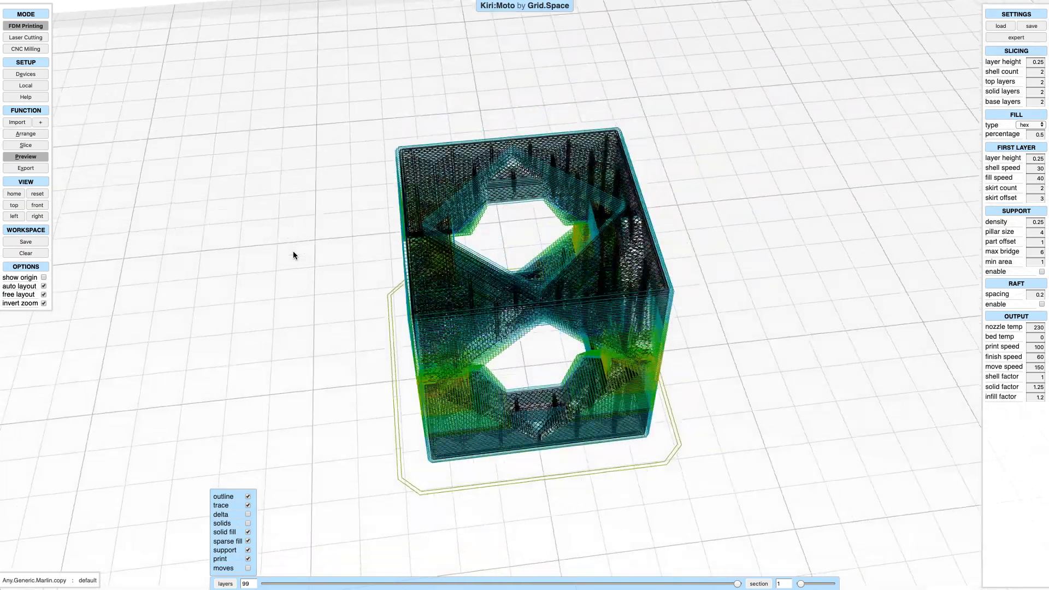
# - Examine the print preview from above, stepping up and down through the upper layers between the top and layer 63
pyautogui.scroll(3, 293, 252)
pyautogui.press('t')
pyautogui.press('Down')
pyautogui.press('Down')
pyautogui.press('Down')
pyautogui.press('Down')
pyautogui.press('Down')
pyautogui.press('Down')
pyautogui.press('Down')
pyautogui.press('Down')
pyautogui.press('Down')
pyautogui.press('Down')
pyautogui.press('Down')
pyautogui.press('Down')
pyautogui.press('Down')
pyautogui.press('Down')
pyautogui.press('Down')
pyautogui.press('Down')
pyautogui.press('Down')
pyautogui.press('Down')
pyautogui.press('Down')
pyautogui.press('Down')
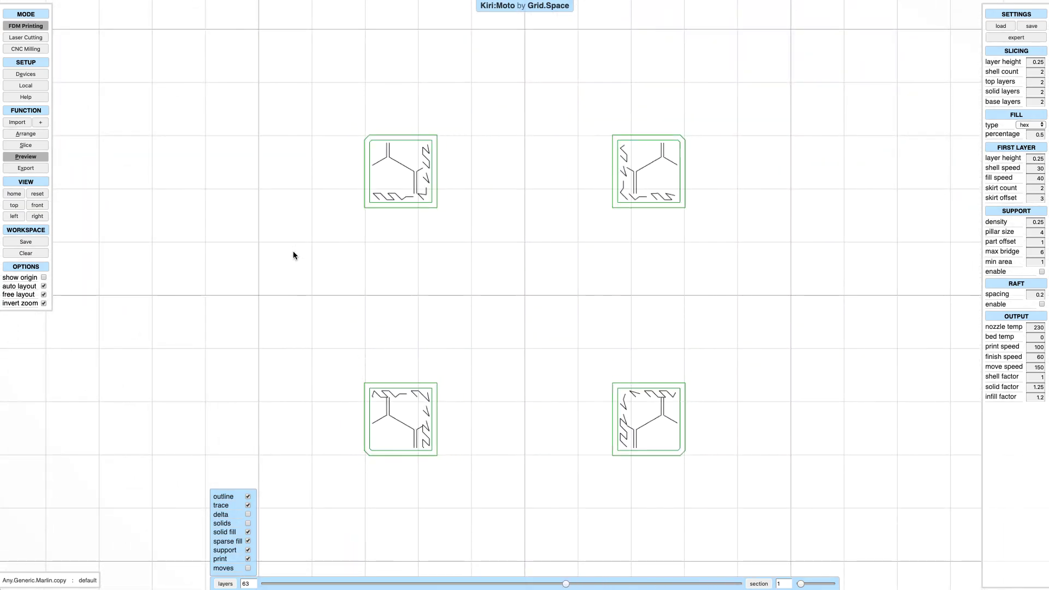
pyautogui.press('Up')
pyautogui.press('Up')
pyautogui.press('Up')
pyautogui.press('Up')
pyautogui.press('Up')
pyautogui.press('Up')
pyautogui.press('Up')
pyautogui.press('Up')
pyautogui.press('Up')
pyautogui.press('Up')
pyautogui.press('Up')
pyautogui.press('Up')
pyautogui.press('Up')
pyautogui.press('Up')
pyautogui.press('Up')
pyautogui.press('Down')
pyautogui.press('Down')
pyautogui.press('Down')
pyautogui.press('Down')
pyautogui.press('Down')
pyautogui.press('Down')
pyautogui.press('Down')
pyautogui.press('Down')
pyautogui.press('Down')
pyautogui.press('Down')
pyautogui.press('Down')
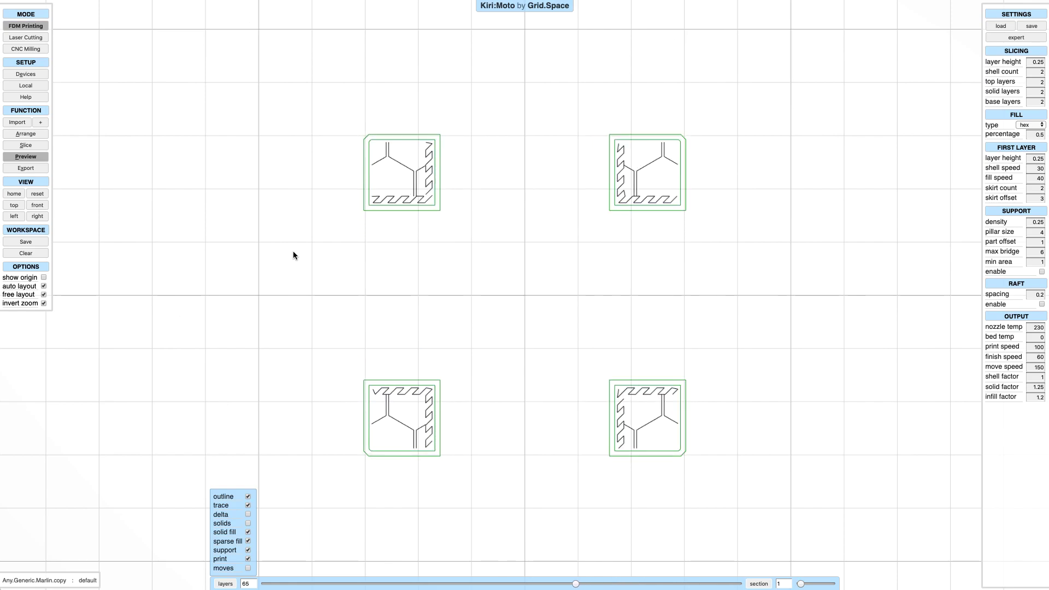
# - Show the travel moves in the preview, hide them again and view the full layer stack at an angle
pyautogui.click(248, 568)
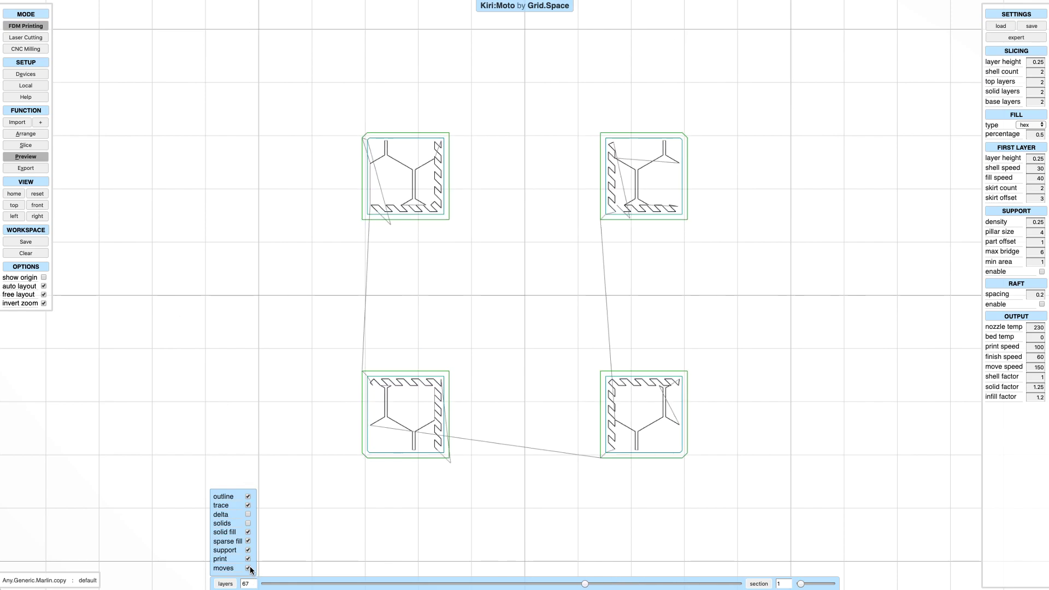
pyautogui.click(248, 568)
pyautogui.moveTo(294, 533); pyautogui.dragTo(401, 417)
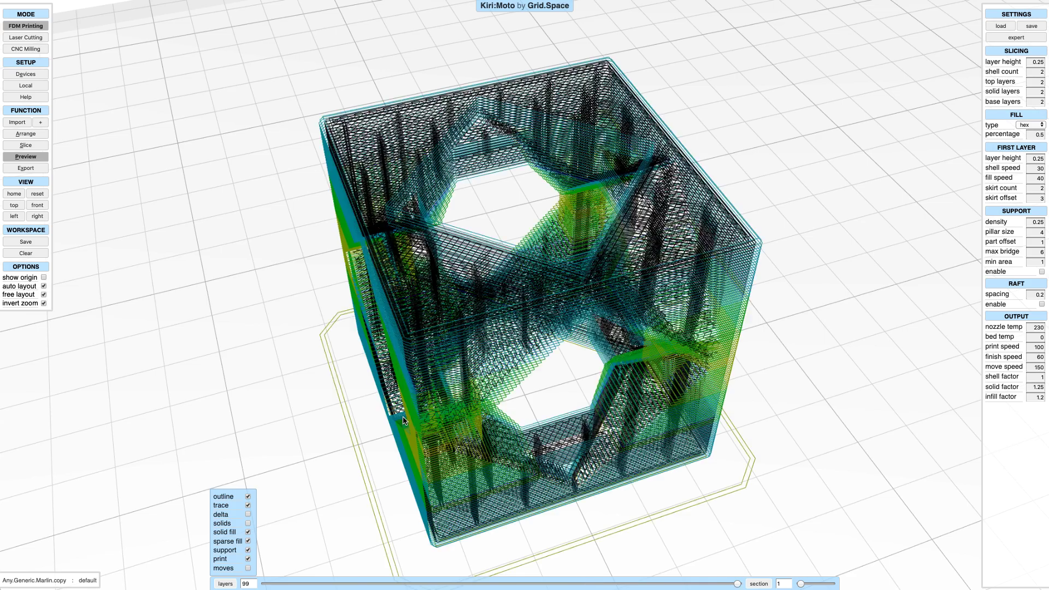
pyautogui.scroll(-5, 403, 419)
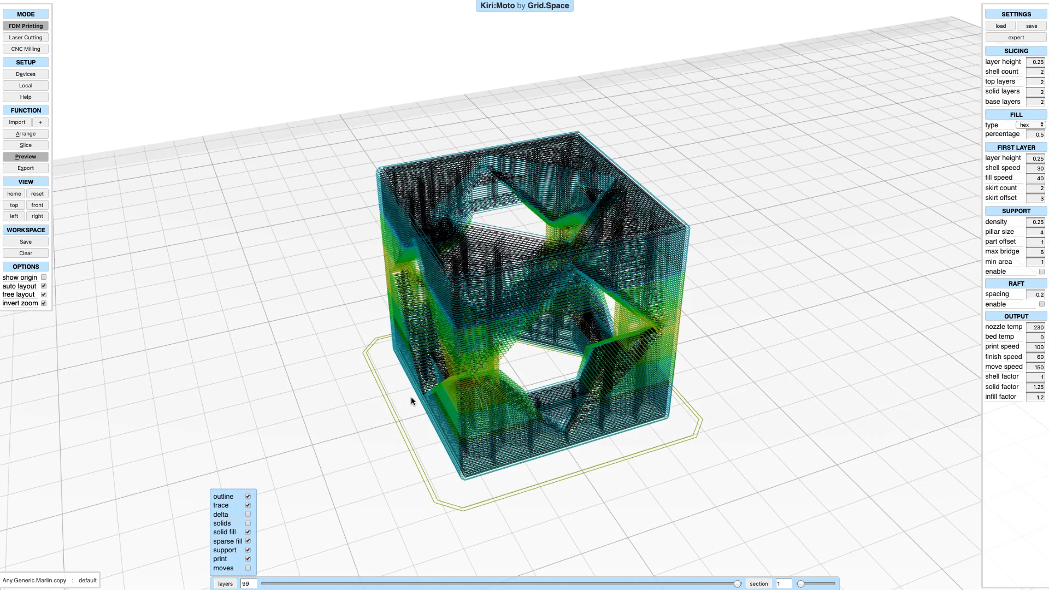
pyautogui.moveTo(411, 396); pyautogui.dragTo(410, 390)
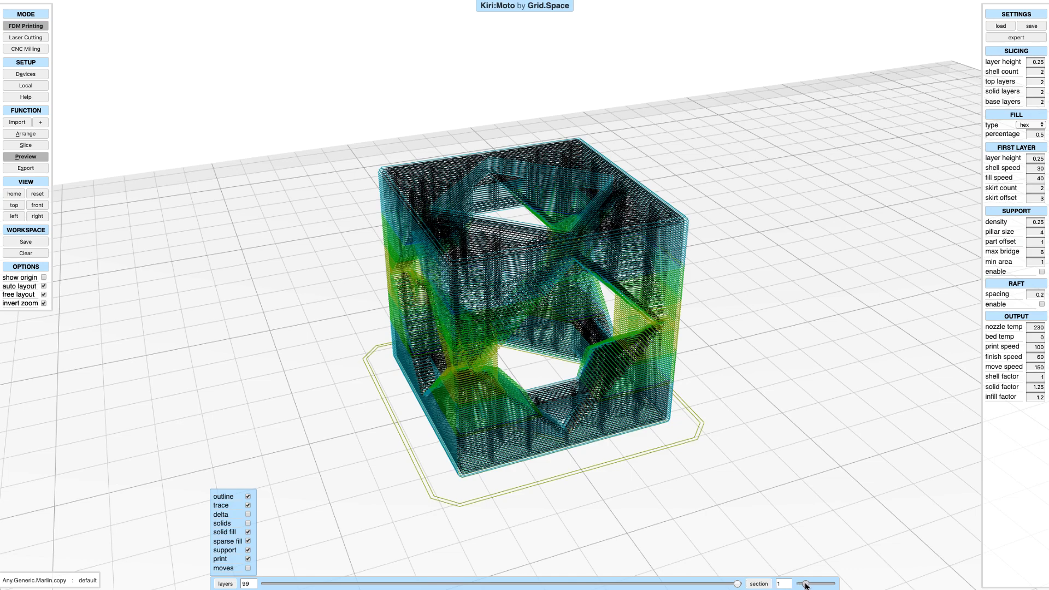
# - Overlay the translucent model on the print preview and step down through single layers to layer 53
pyautogui.moveTo(805, 586); pyautogui.dragTo(810, 584)
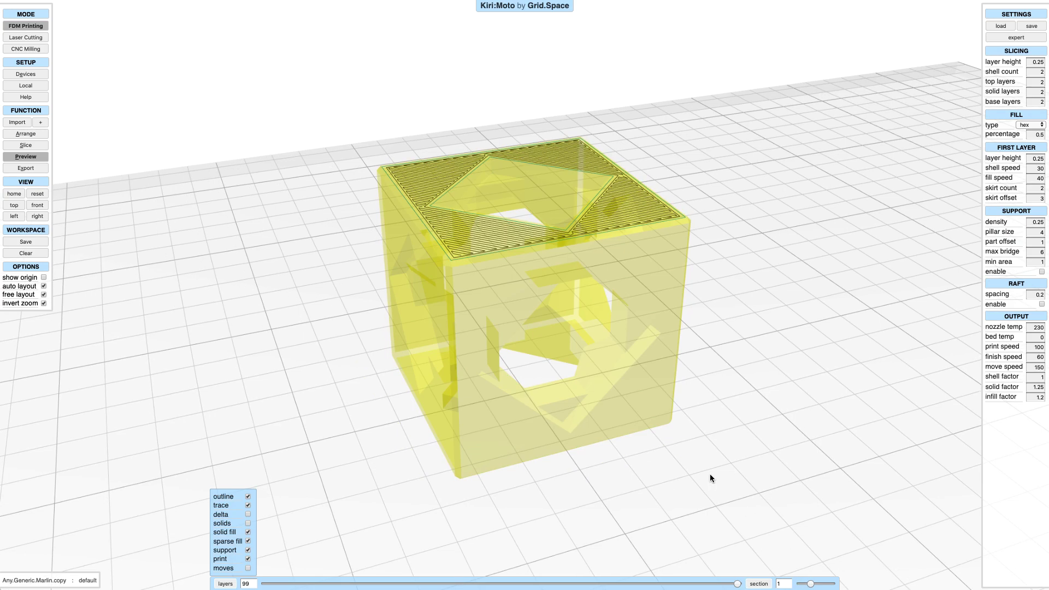
pyautogui.keyDown('shift'); pyautogui.scroll(-17, 675, 465); pyautogui.keyUp('shift')
pyautogui.scroll(10, 672, 463)
pyautogui.scroll(-4, 666, 447)
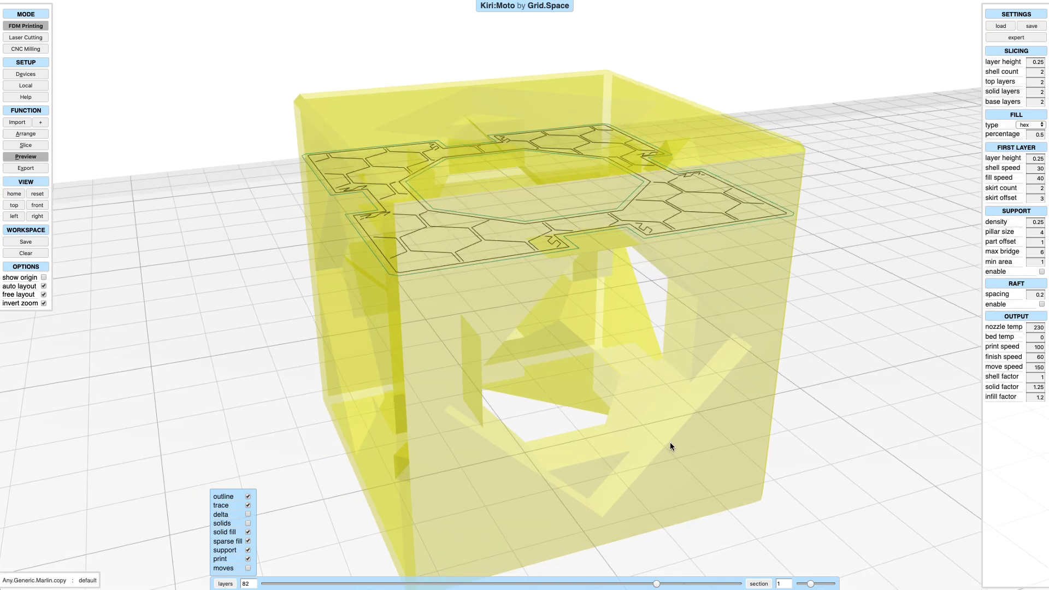
pyautogui.press('Down')
pyautogui.press('Down')
pyautogui.press('Down')
pyautogui.press('Down')
pyautogui.press('Down')
pyautogui.press('Down')
pyautogui.press('Down')
pyautogui.press('Down')
pyautogui.press('Down')
pyautogui.press('Down')
pyautogui.press('Down')
pyautogui.press('Down')
pyautogui.press('Down')
pyautogui.press('Down')
pyautogui.press('Down')
pyautogui.press('Down')
pyautogui.press('Down')
pyautogui.press('Down')
pyautogui.press('Down')
pyautogui.press('Down')
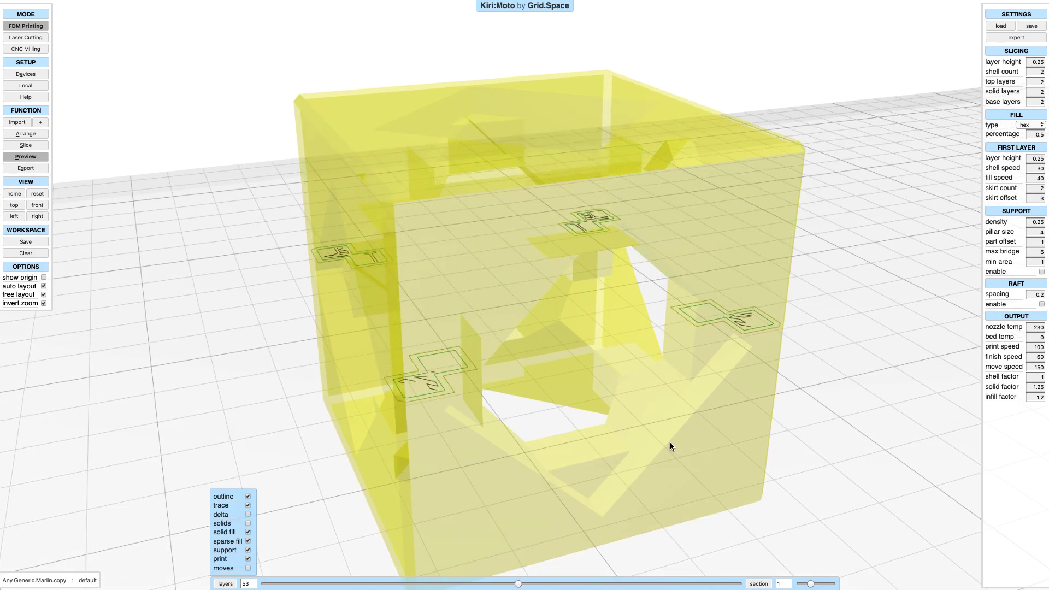
pyautogui.scroll(-8, 672, 440)
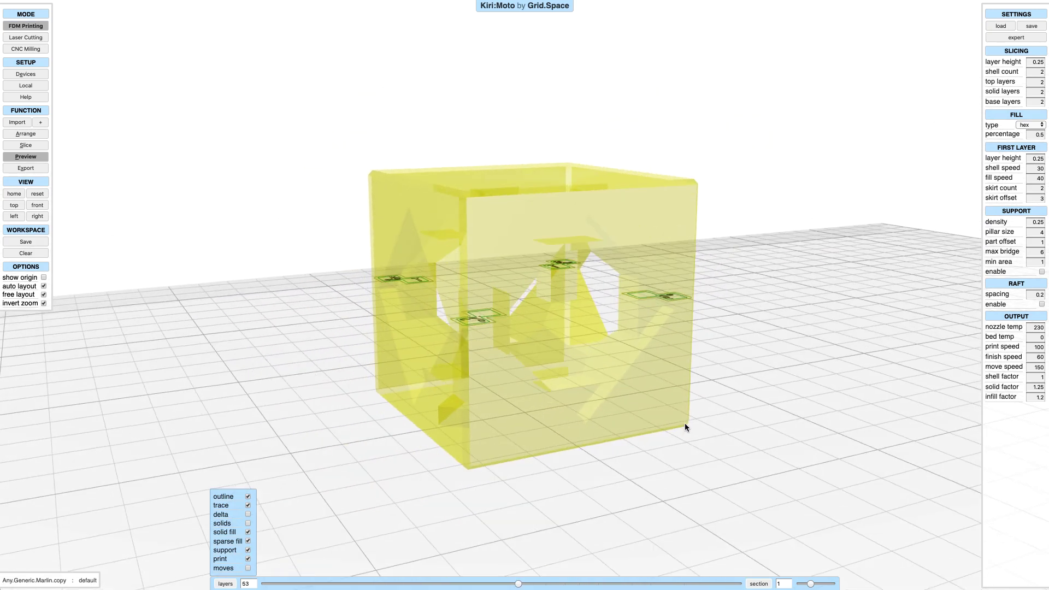
pyautogui.scroll(-2, 684, 423)
pyautogui.scroll(2, 684, 423)
pyautogui.moveTo(684, 423); pyautogui.dragTo(676, 433)
# - Display all preview layers again and fade out the translucent model overlay completely
pyautogui.press('0')
pyautogui.press('1')
pyautogui.scroll(-3, 676, 433)
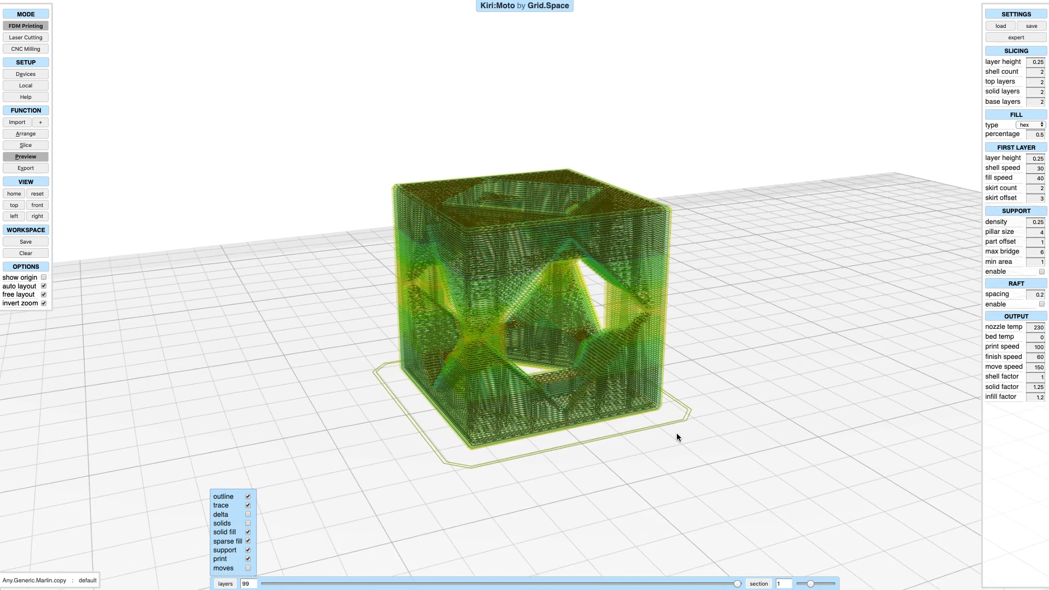
pyautogui.scroll(-2, 676, 433)
pyautogui.moveTo(812, 583); pyautogui.dragTo(773, 580)
pyautogui.moveTo(649, 485); pyautogui.dragTo(598, 504)
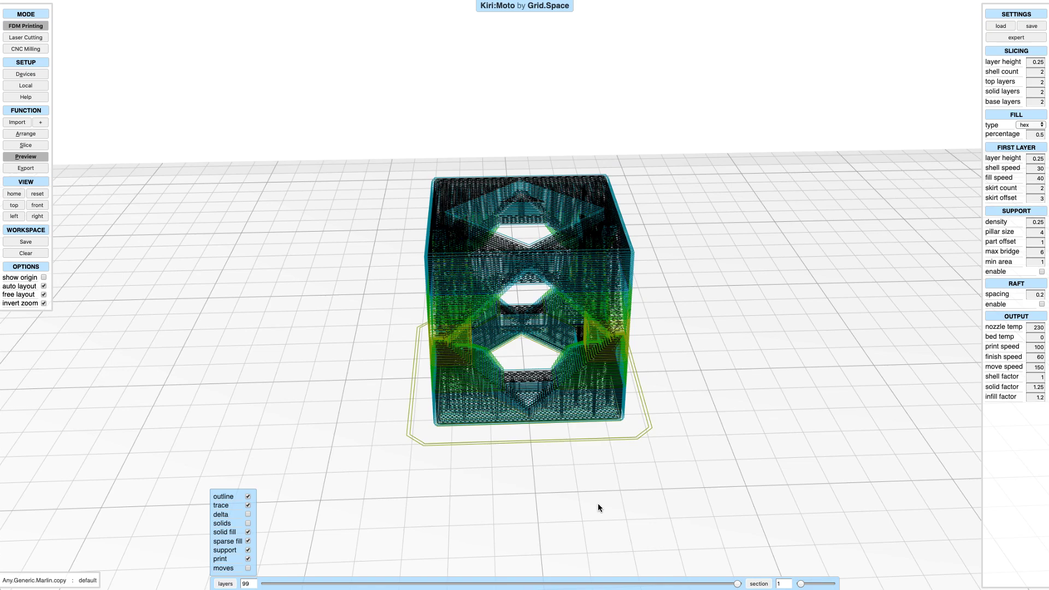
# - Open the export output options to review the filament use, print time and sending choices, and close them
pyautogui.click(37, 167)
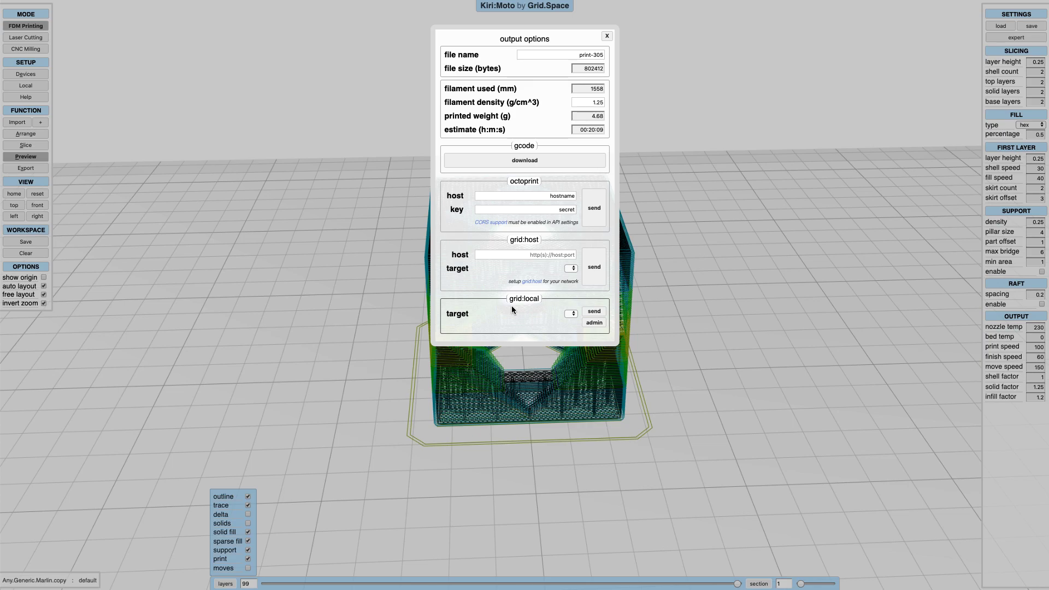
pyautogui.click(367, 306)
pyautogui.scroll(4, 373, 301)
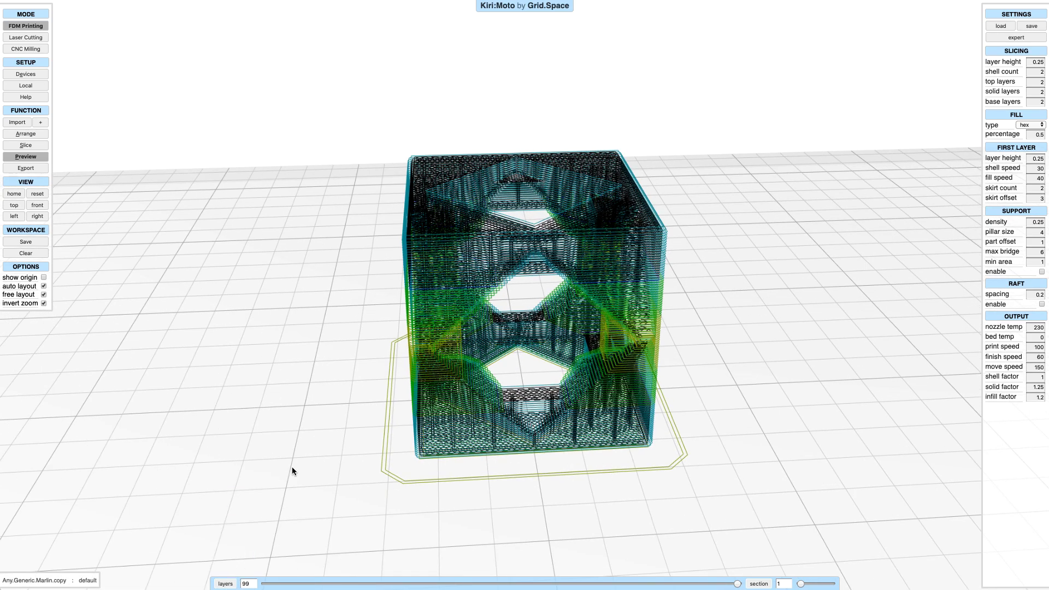
# - Leave the print preview and return to arranging the solid cube on the build plate
pyautogui.moveTo(293, 469); pyautogui.dragTo(254, 447)
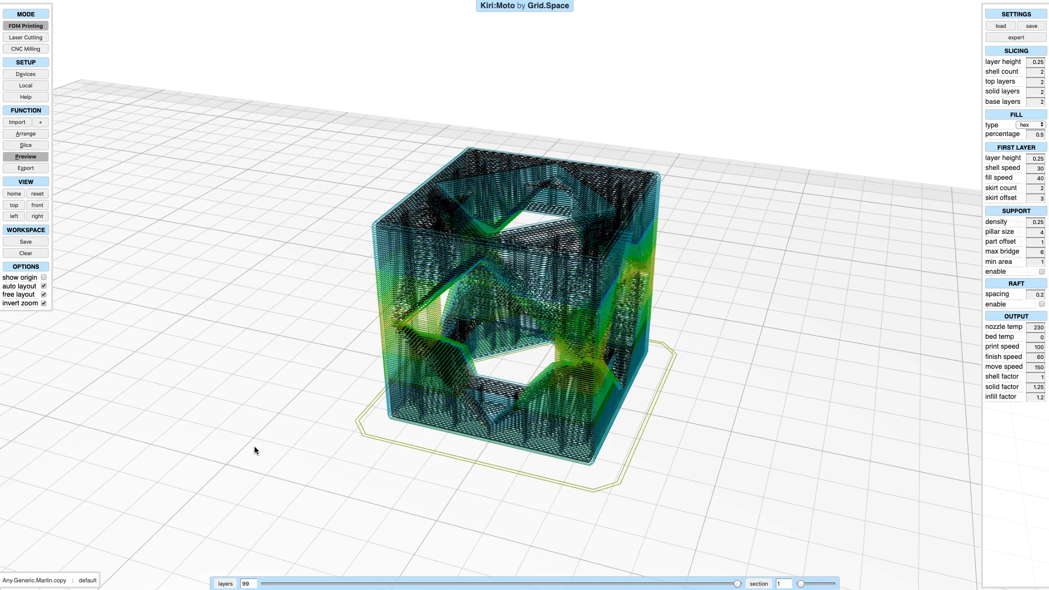
pyautogui.press('a')
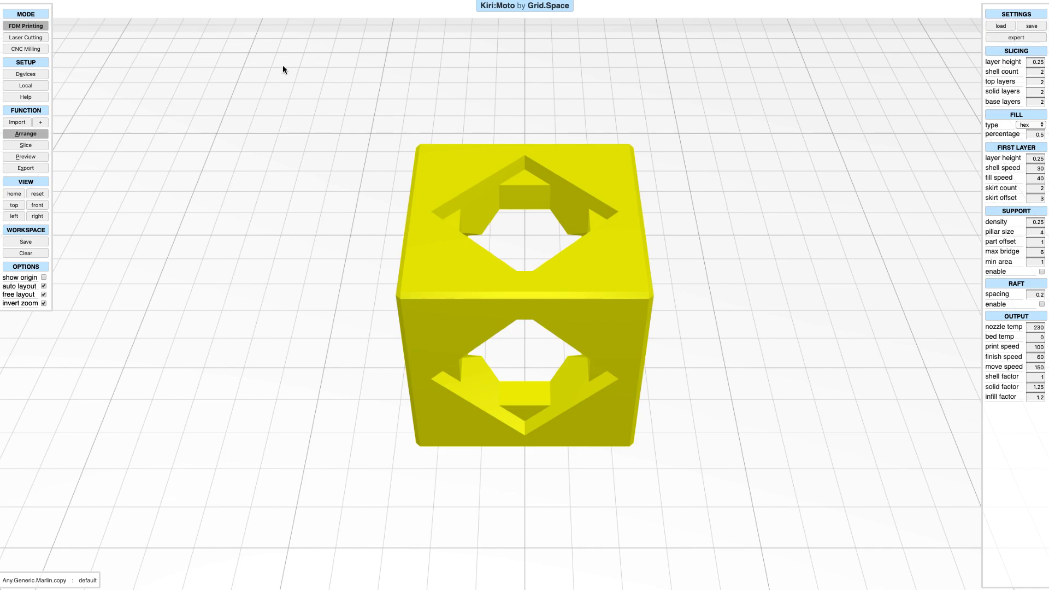
pyautogui.moveTo(261, 175); pyautogui.dragTo(307, 163)
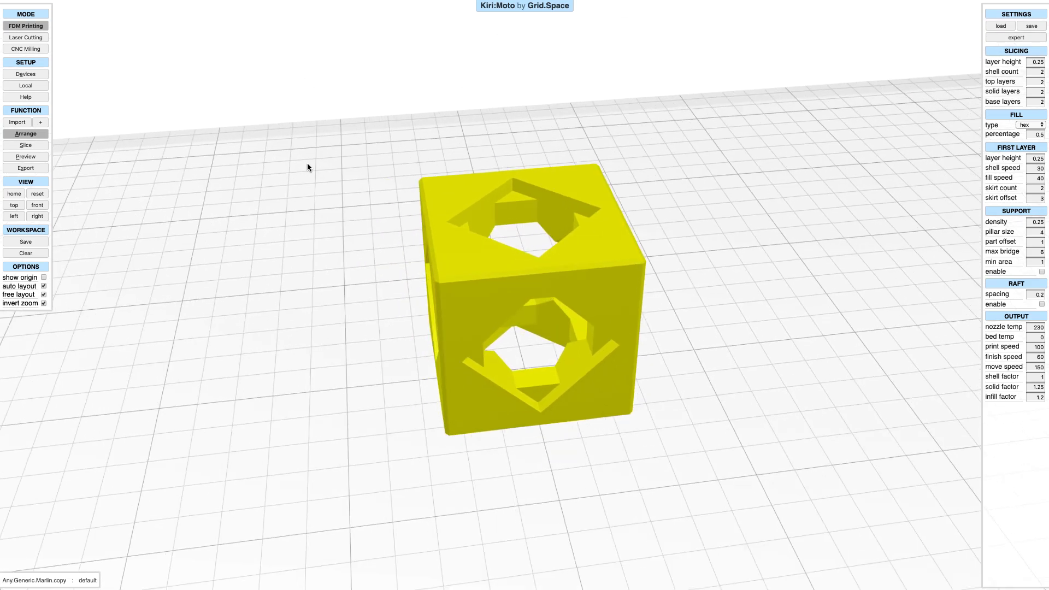